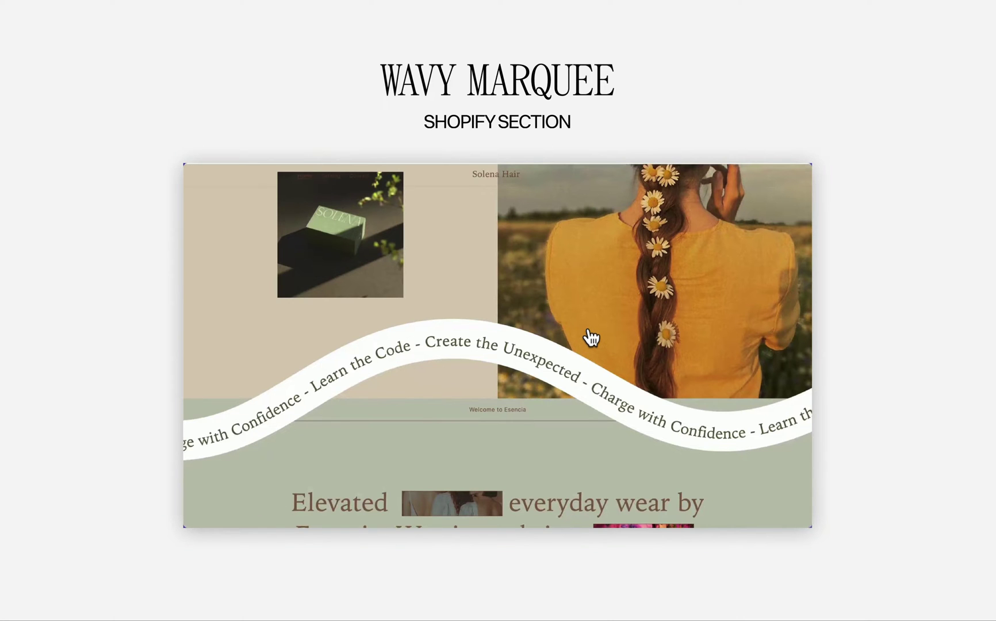
scroll(590, 337, down, 1)
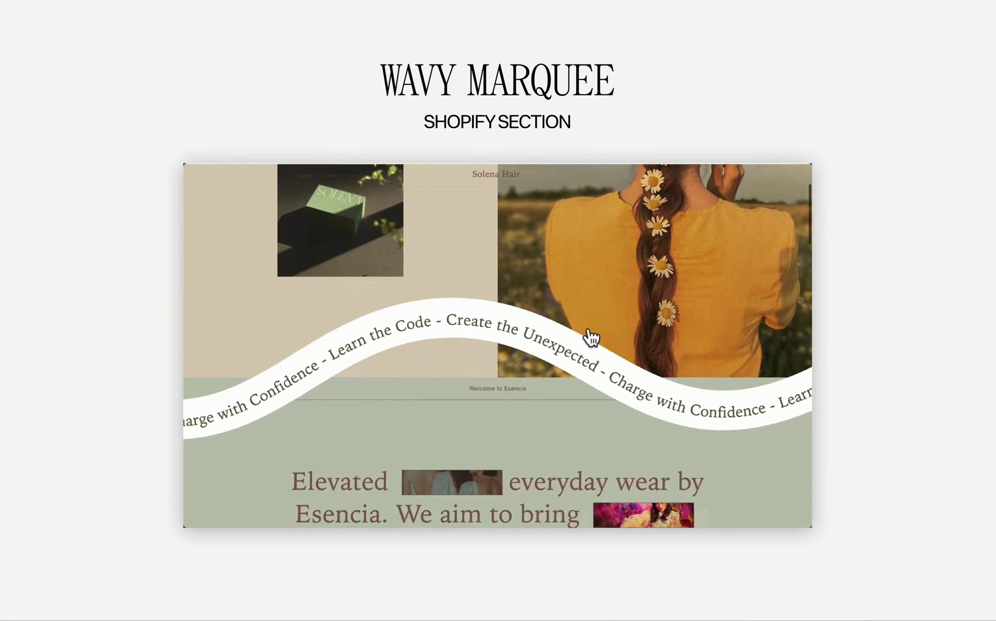
scroll(590, 336, down, 2)
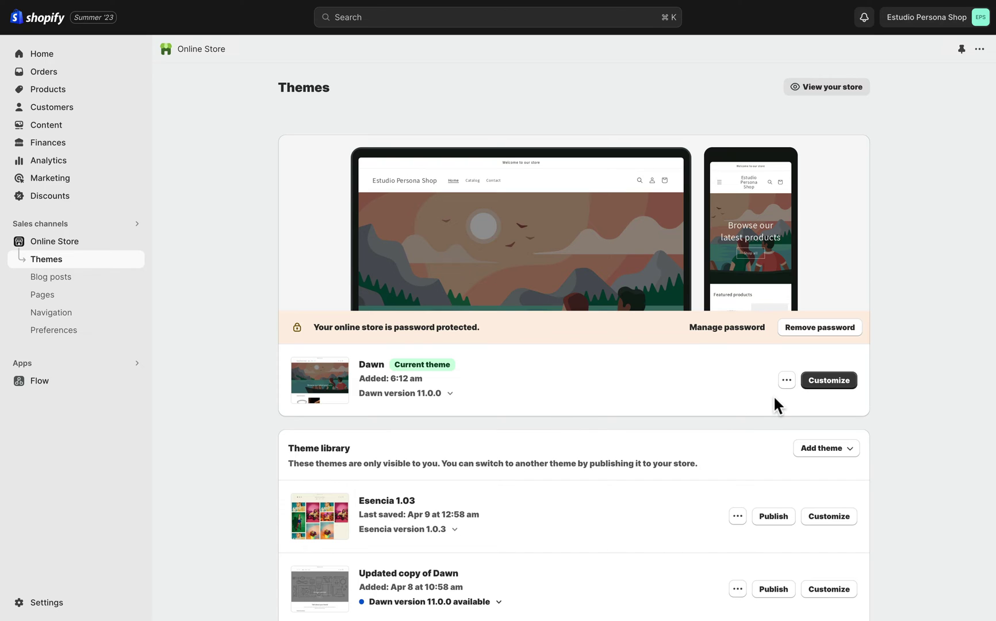
Duplicate the Dawn theme and rename the 'Copy of Dawn' theme to '[DEV] Dawn'
click(787, 382)
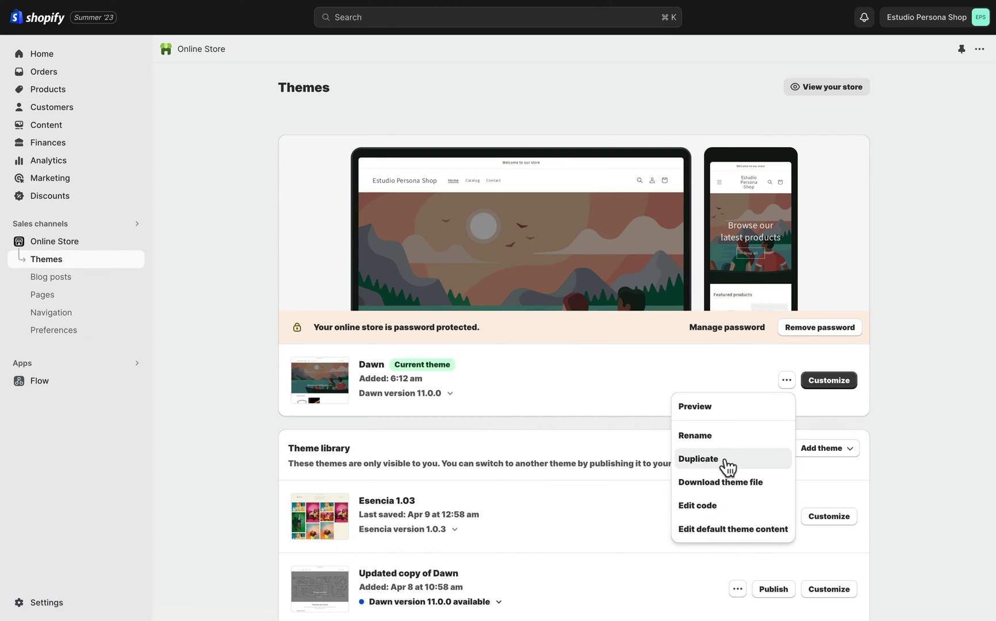
click(725, 465)
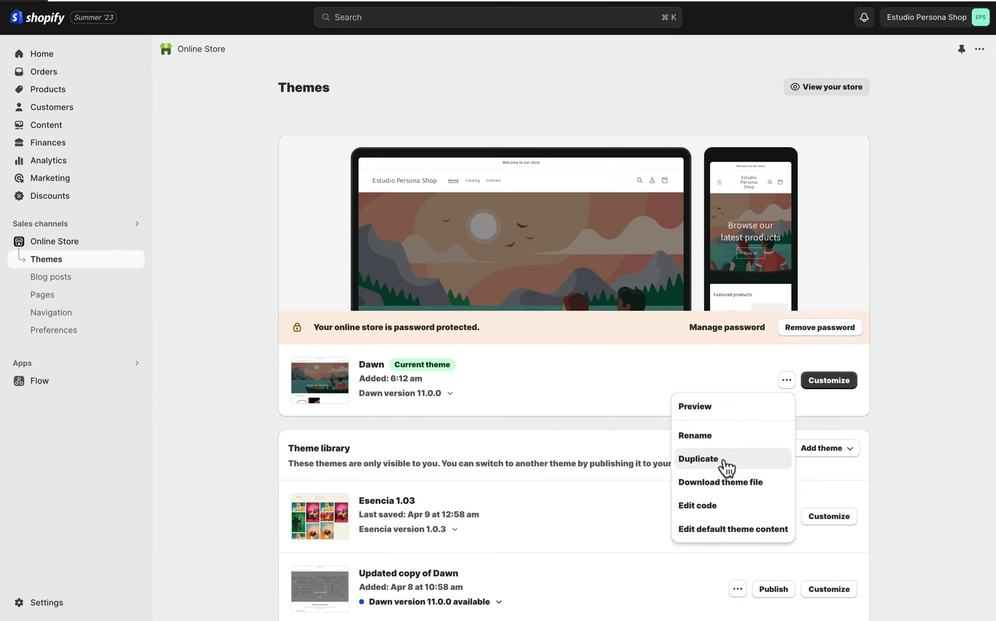
click(738, 518)
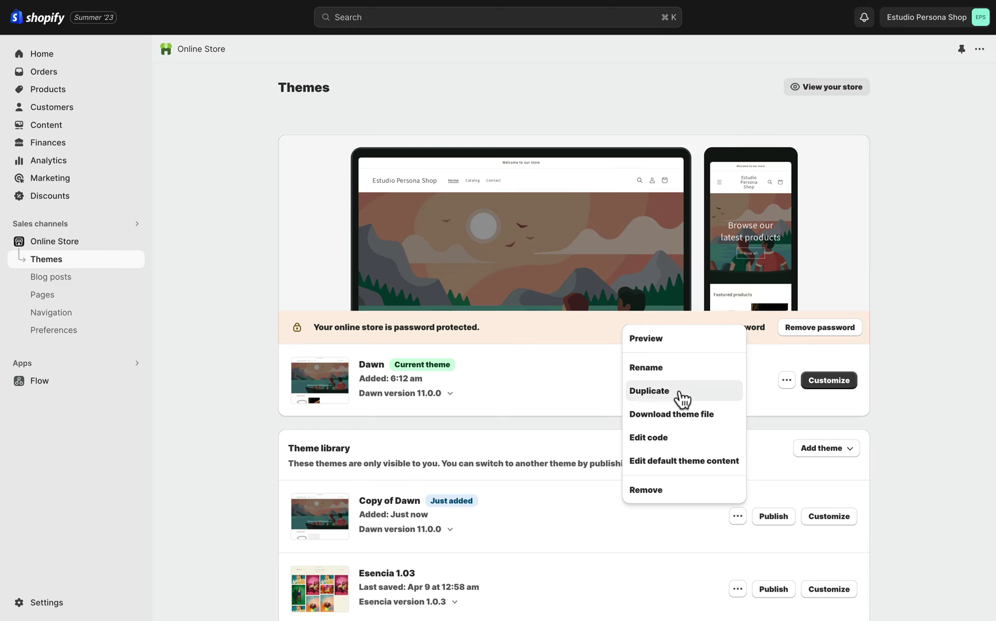
click(676, 368)
click(322, 312)
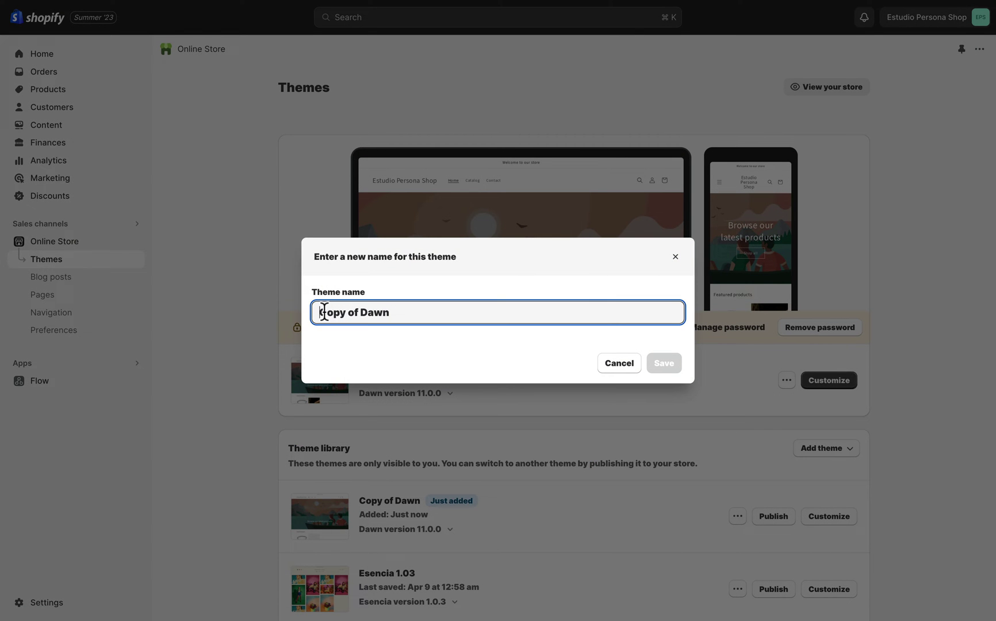
drag(321, 312, 359, 312)
text([)
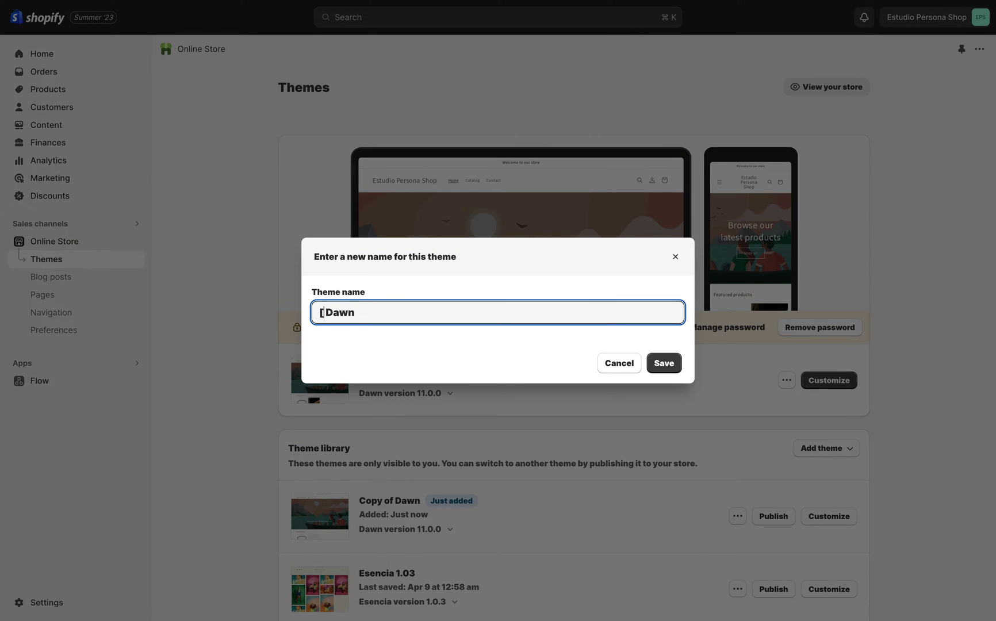
text(DEV])
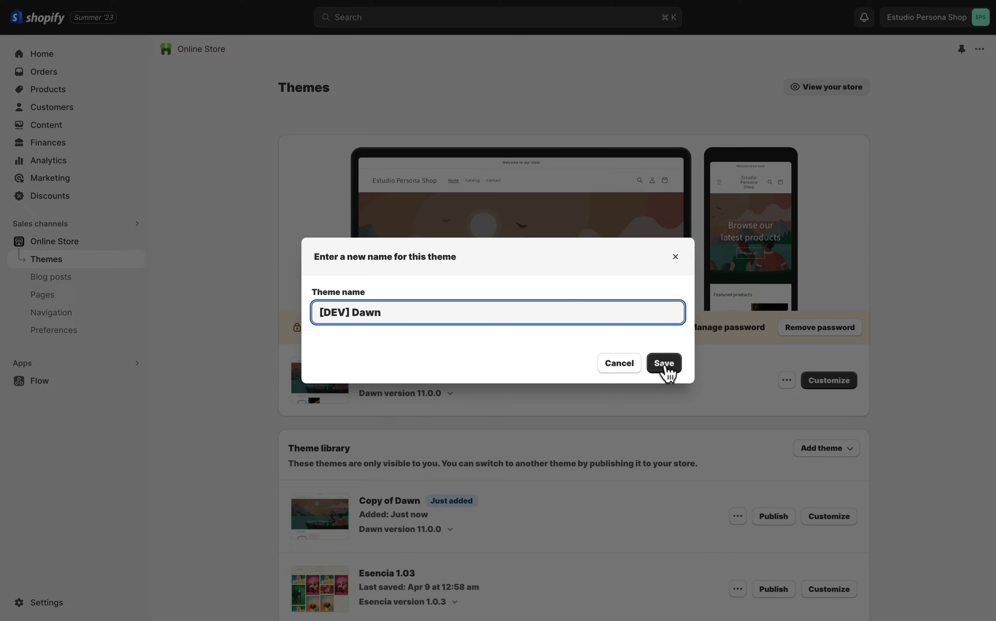
click(665, 363)
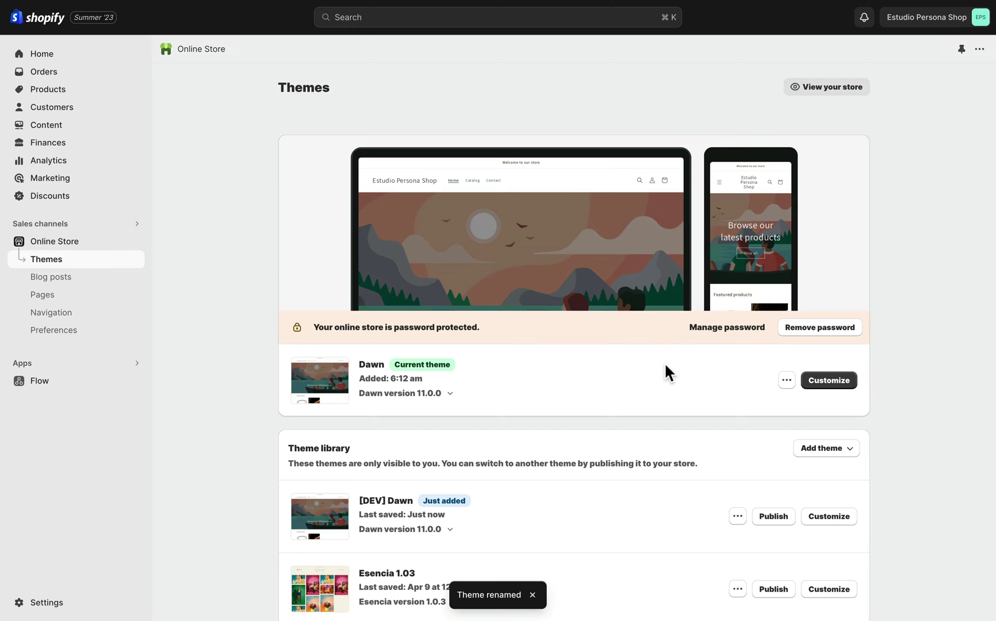
Open the [DEV] Dawn code editor and start a new file in the Sections folder
click(738, 518)
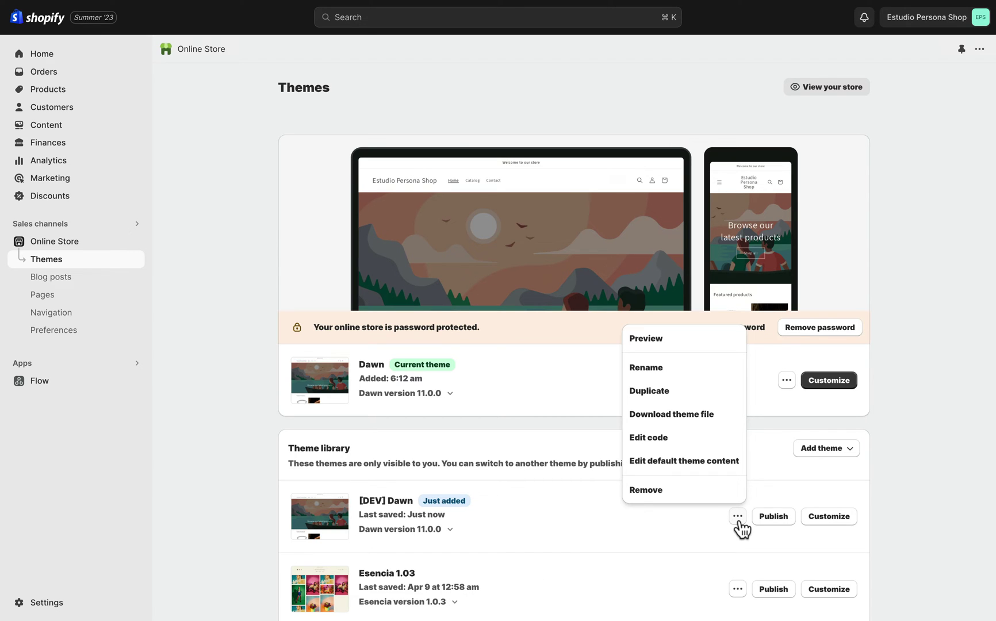
click(652, 437)
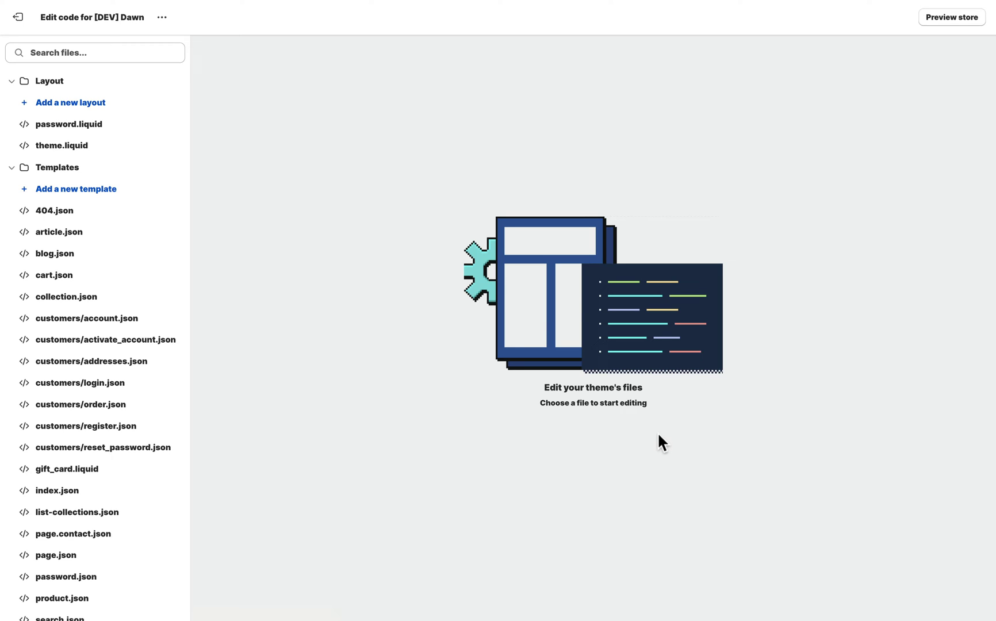
click(12, 81)
click(15, 103)
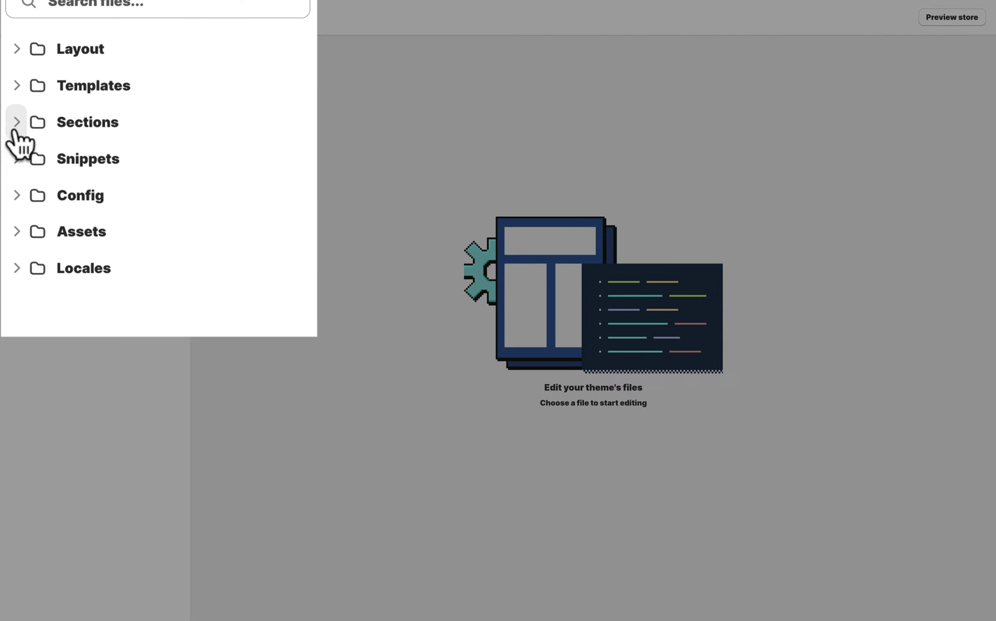
click(17, 124)
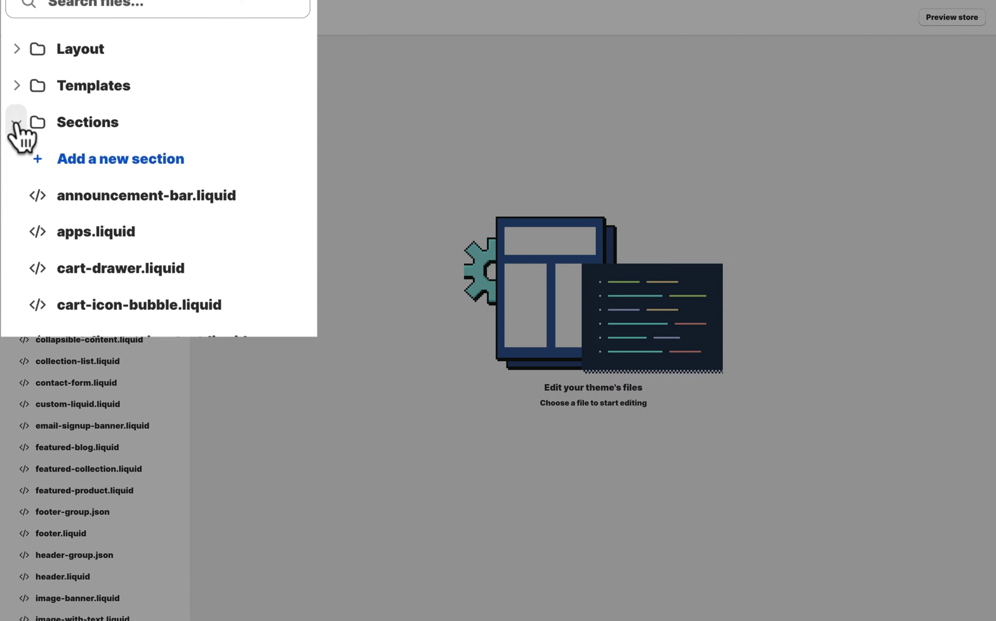
click(145, 168)
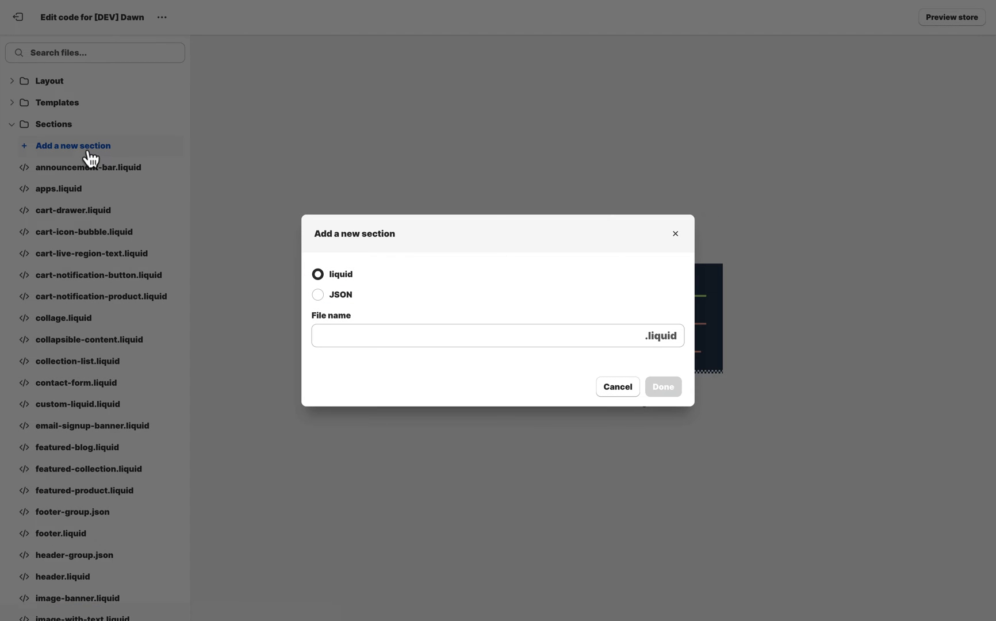
Create the 'wavy-marquee' section file, delete its default code, and save it blank
click(338, 335)
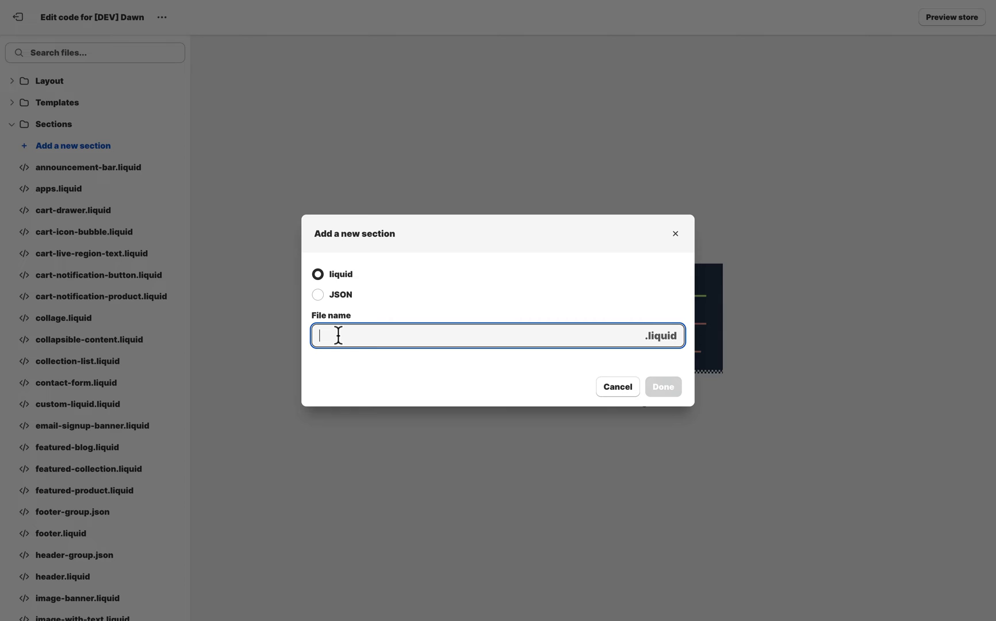
text(wavy)
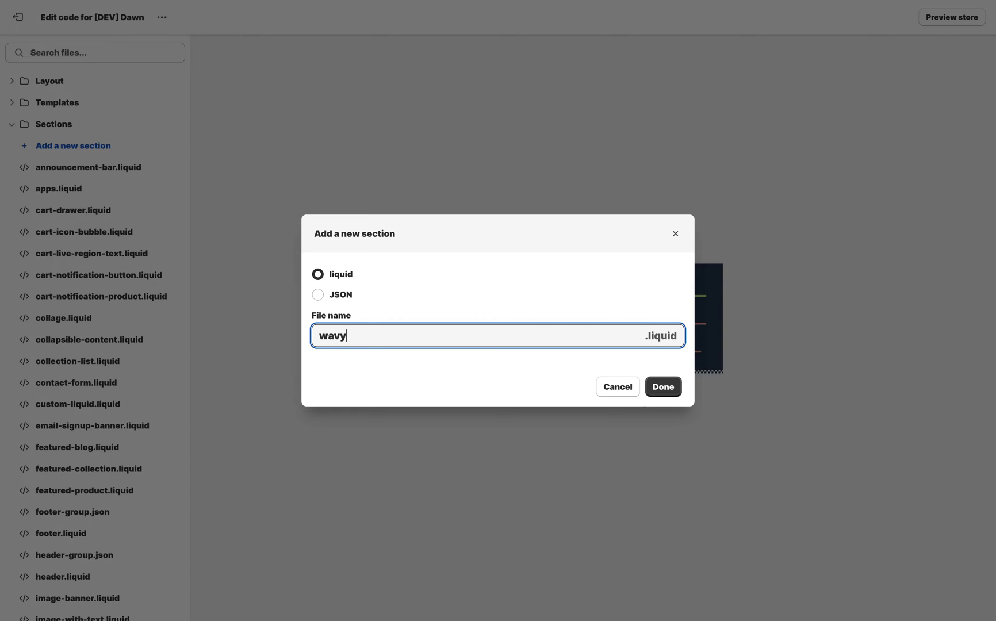
text(-marquee)
click(672, 386)
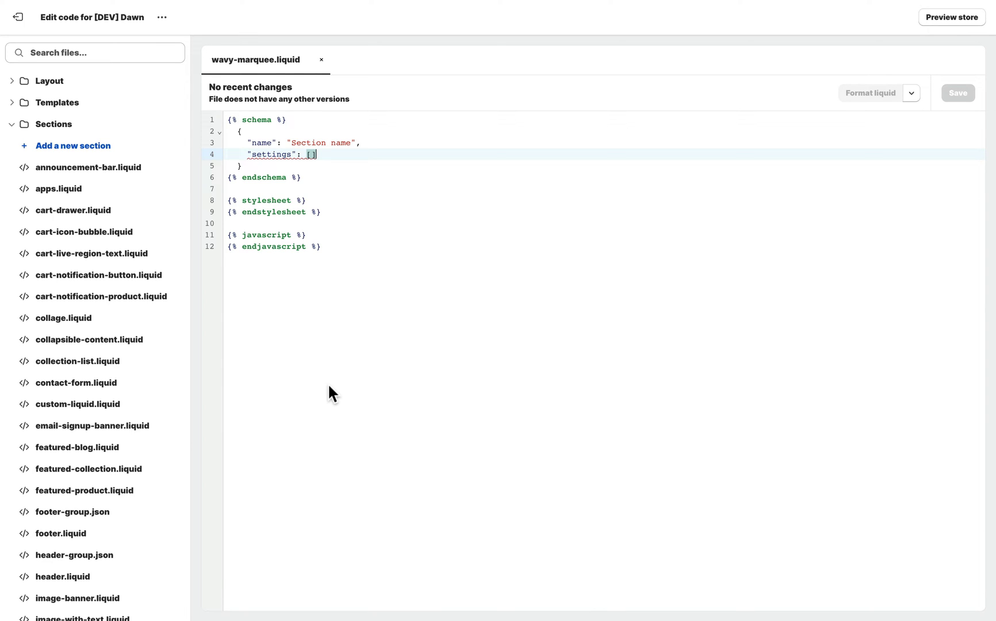
key(ctrl+a)
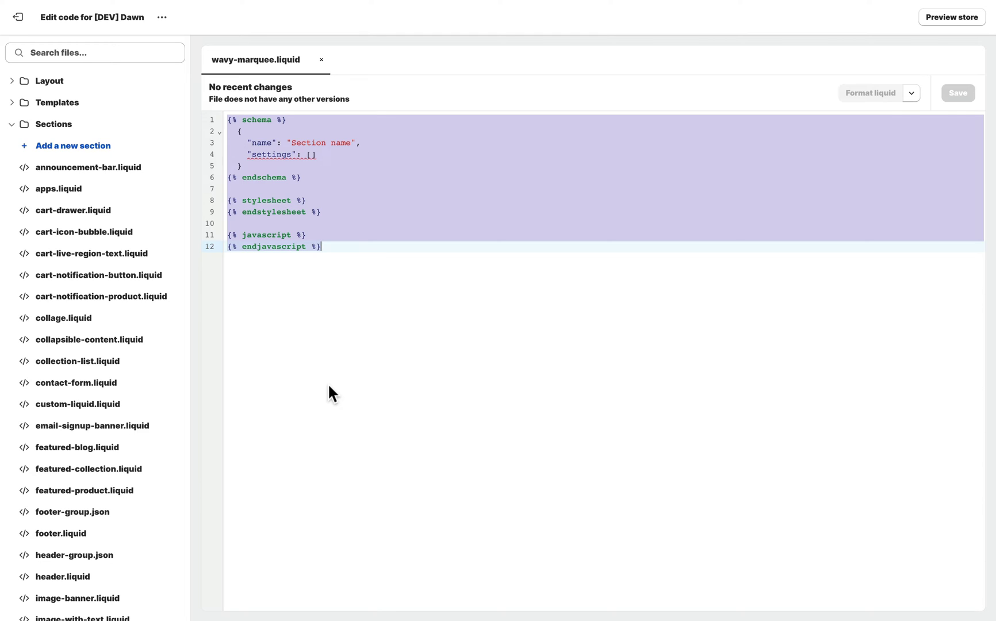
key(BackSpace)
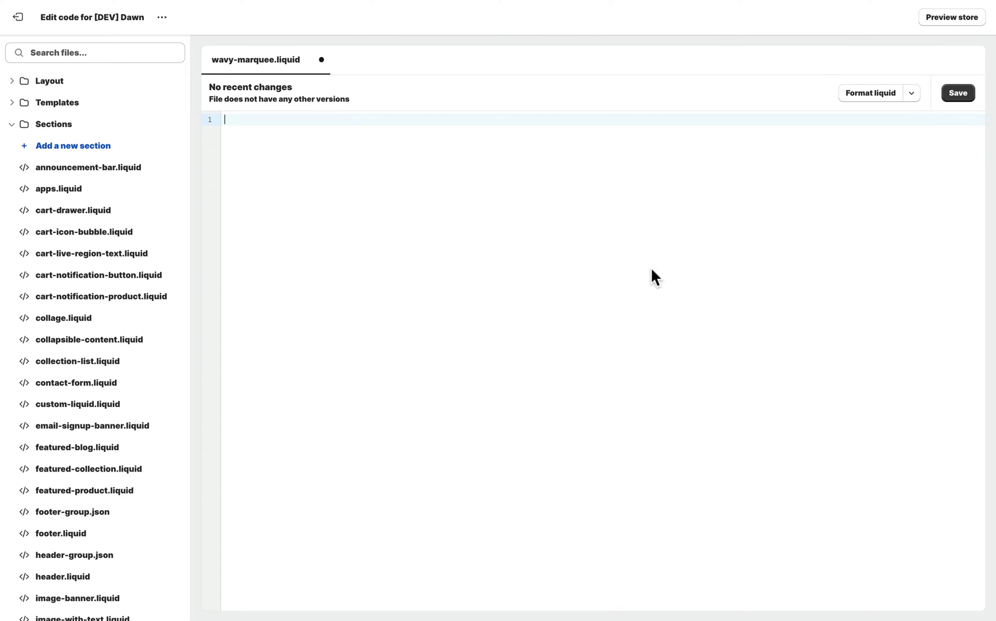
click(964, 94)
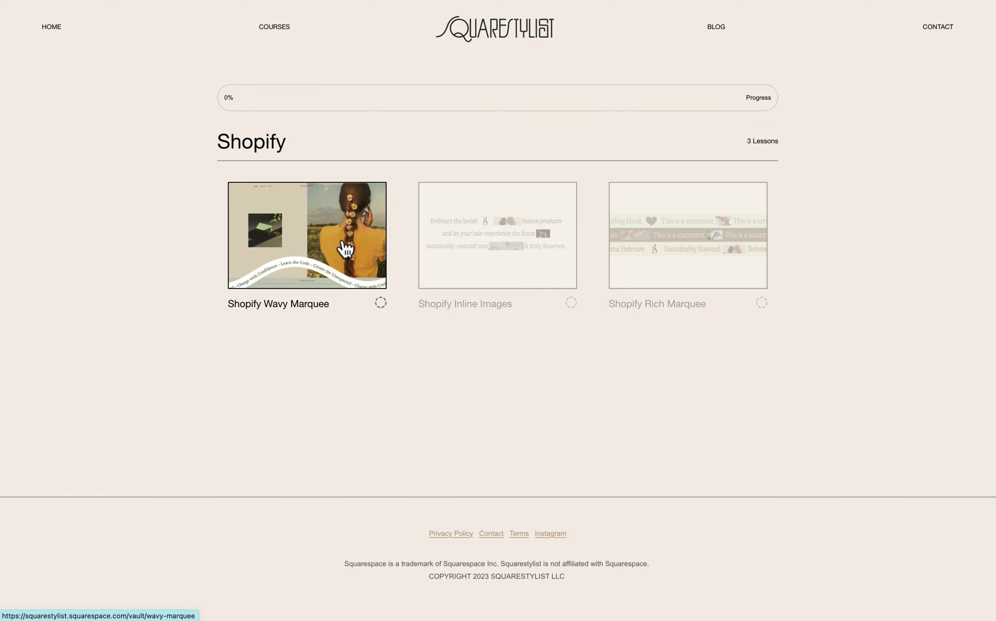
Paste Squarestylist's Wavy Marquee main Liquid code into wavy-marquee.liquid and save
click(346, 249)
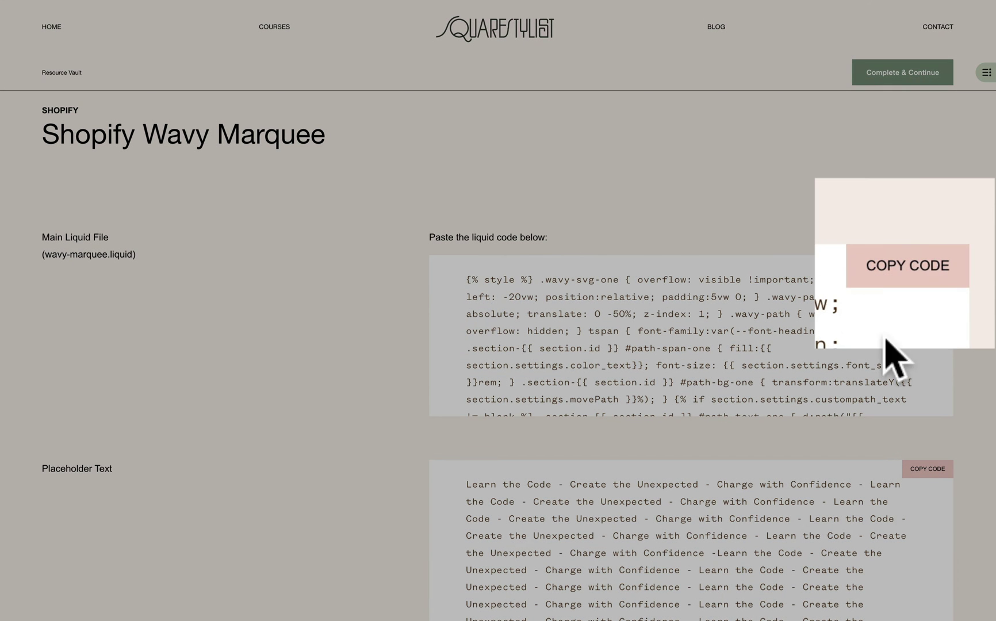
click(908, 281)
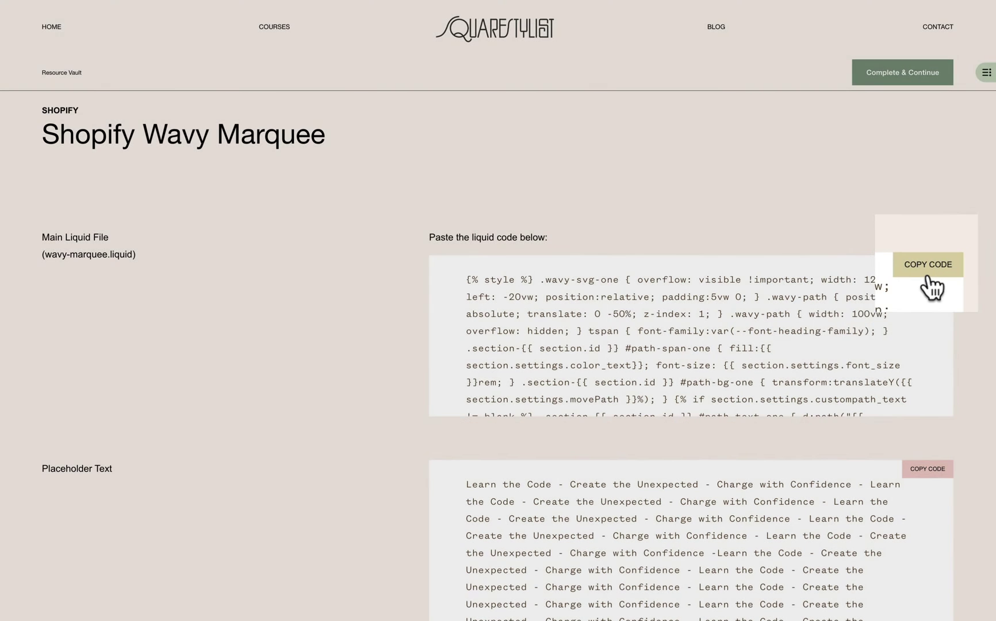
key(ctrl+v)
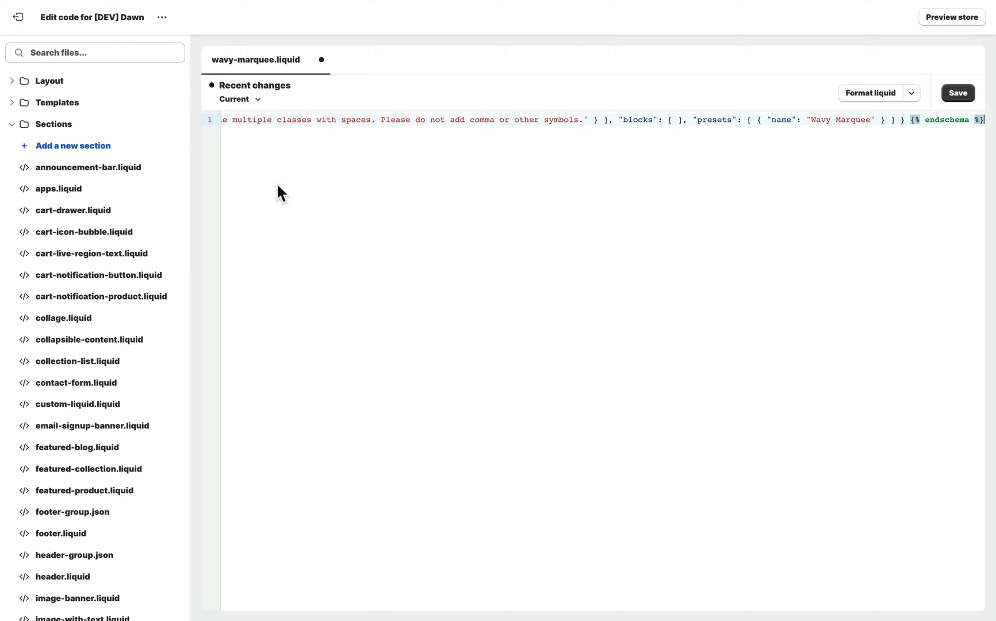
scroll(294, 192, left, 3)
scroll(295, 192, left, 5)
scroll(294, 191, left, 5)
scroll(295, 191, left, 5)
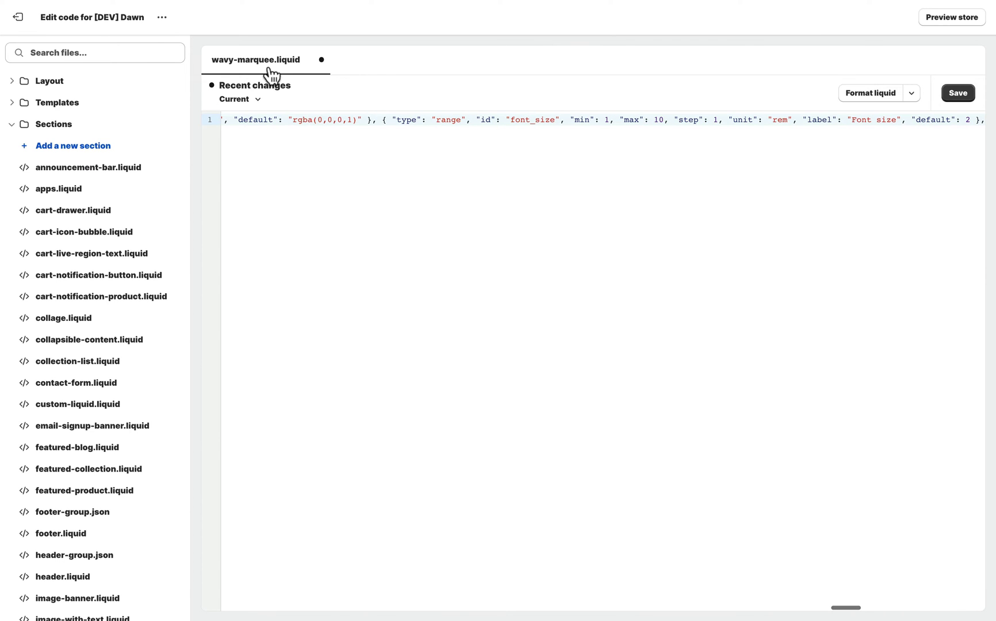
click(957, 93)
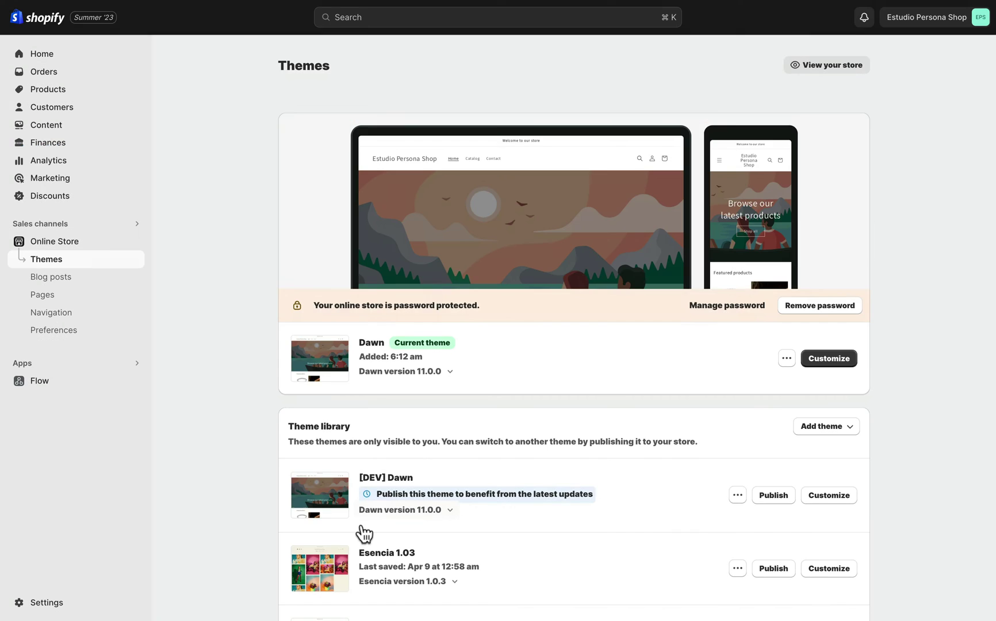
scroll(363, 534, down, 1)
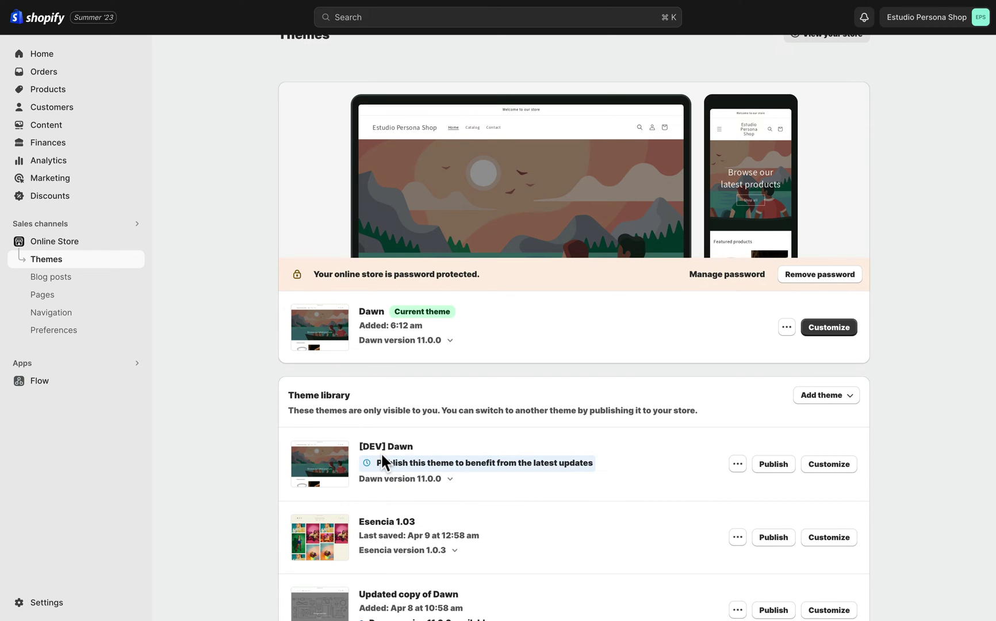
scroll(380, 453, up, 1)
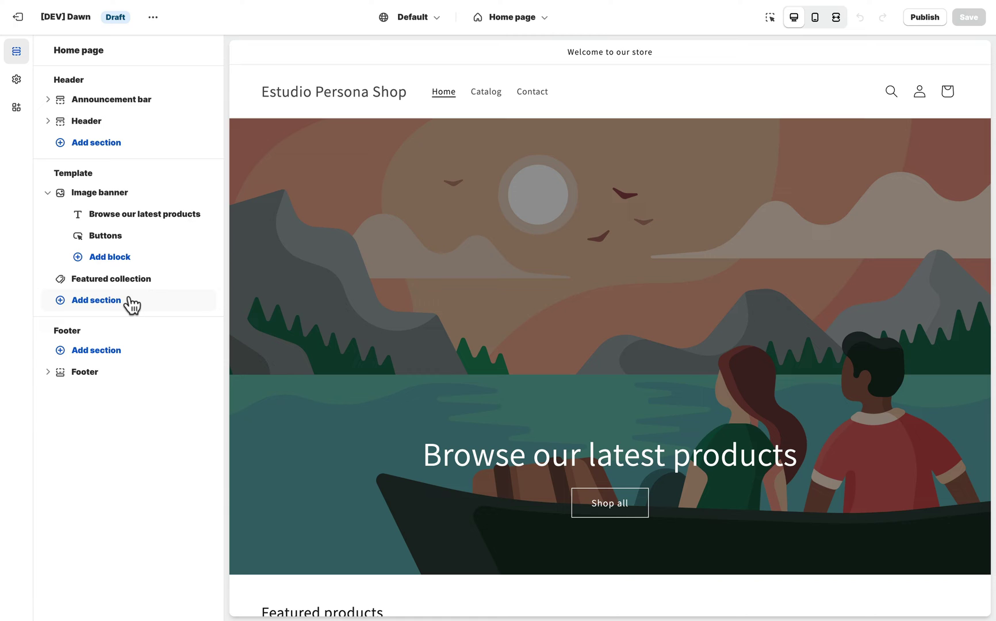
Add a Wavy Marquee section to the [DEV] Dawn home page template
click(130, 306)
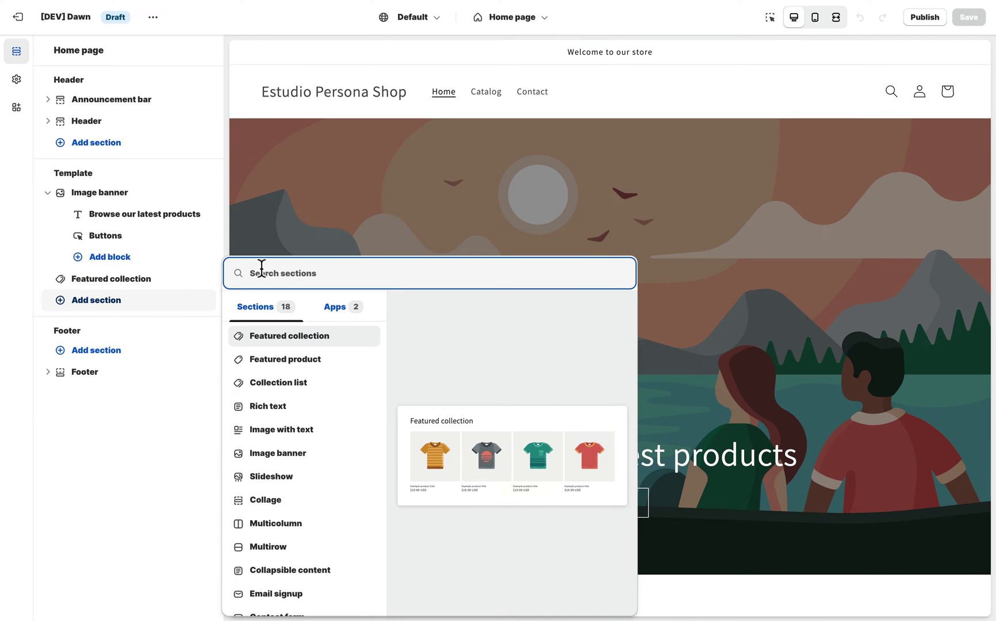
text(W)
text(avy)
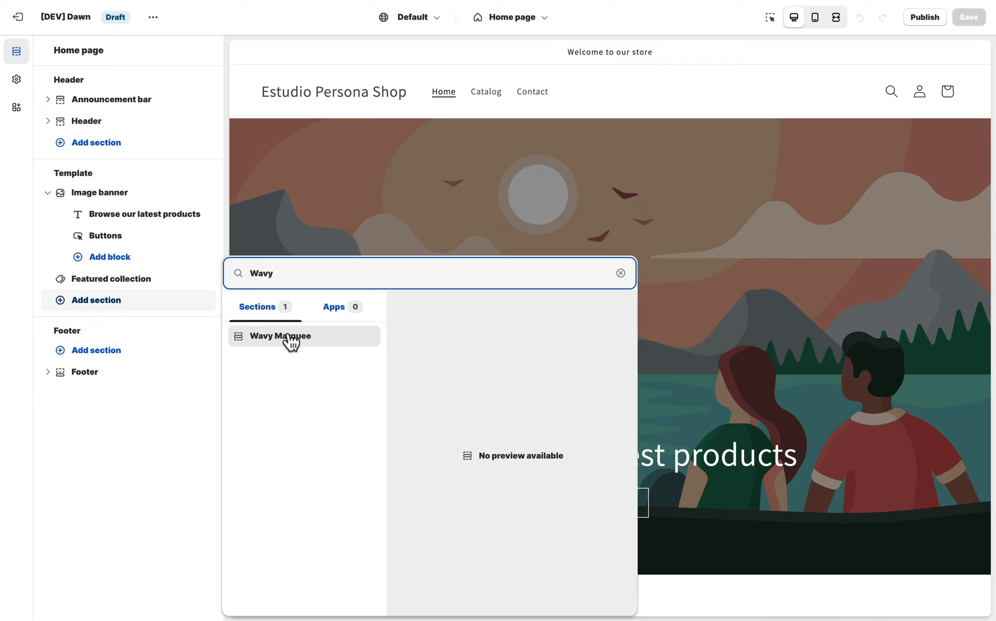
click(291, 339)
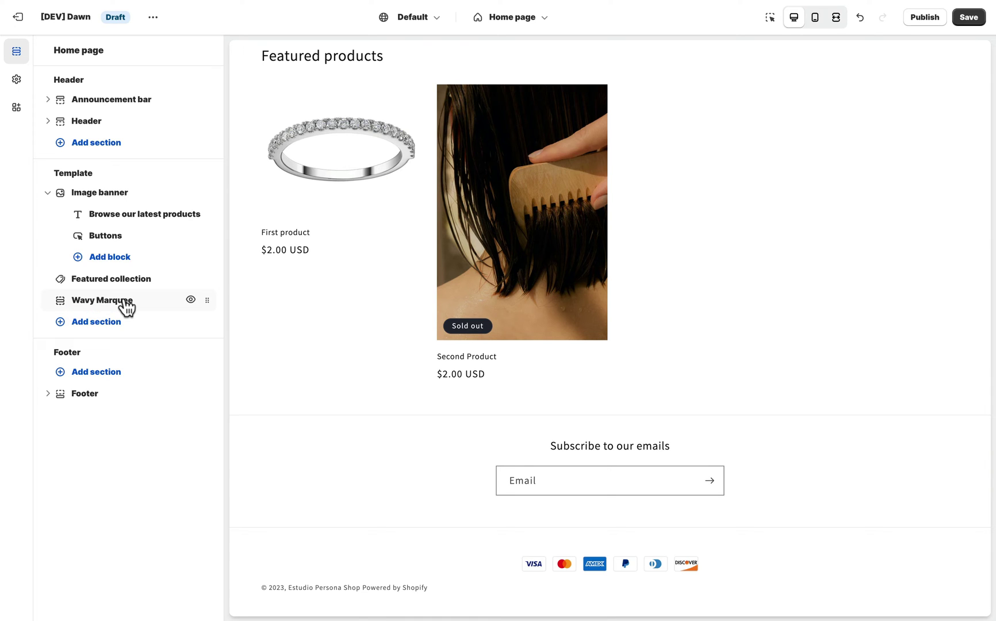
Paste Squarestylist's placeholder phrases into the Wavy Marquee's Marquee Text setting
click(106, 312)
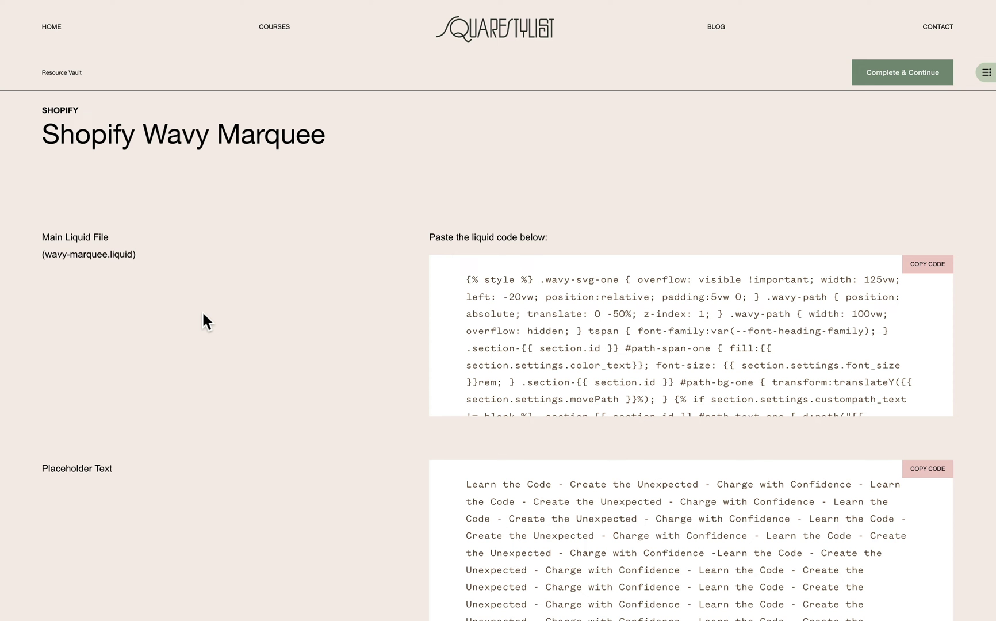
scroll(202, 319, down, 3)
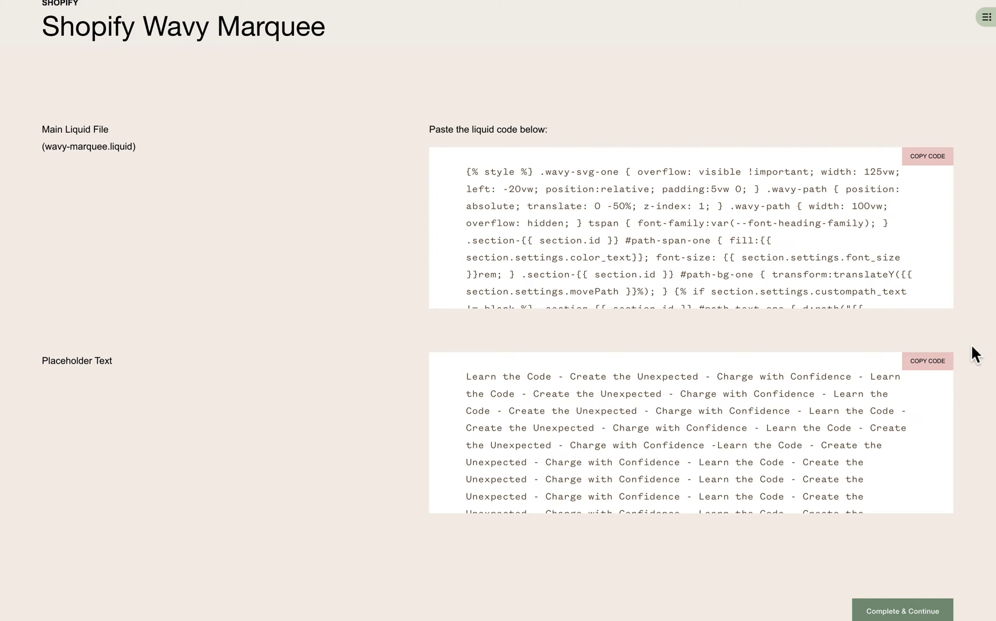
click(942, 374)
key(ctrl+v)
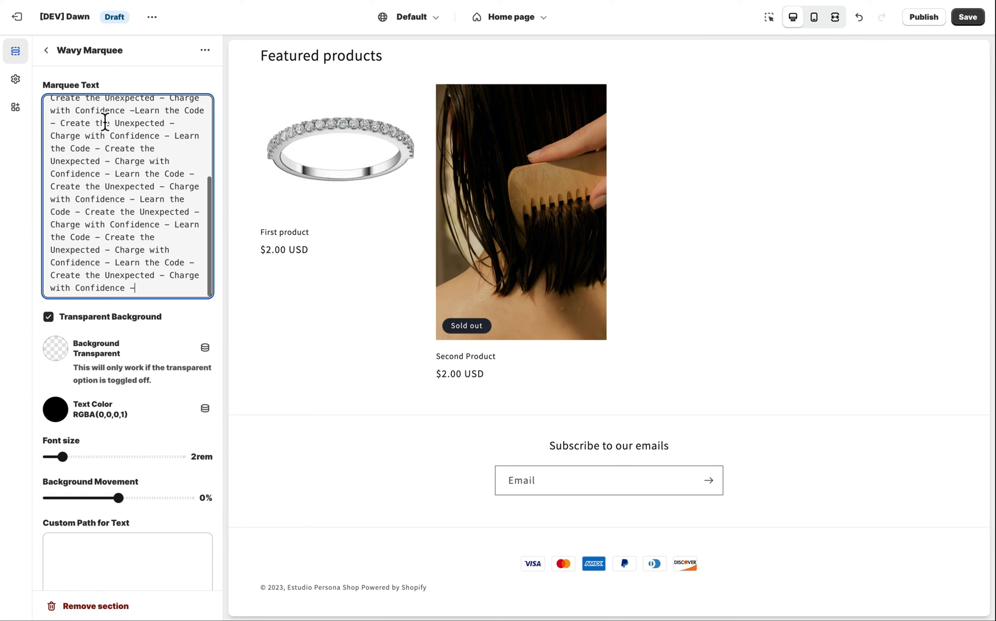
Turn off Transparent Background and set the marquee background colour to lime green #9EEE1E
click(182, 72)
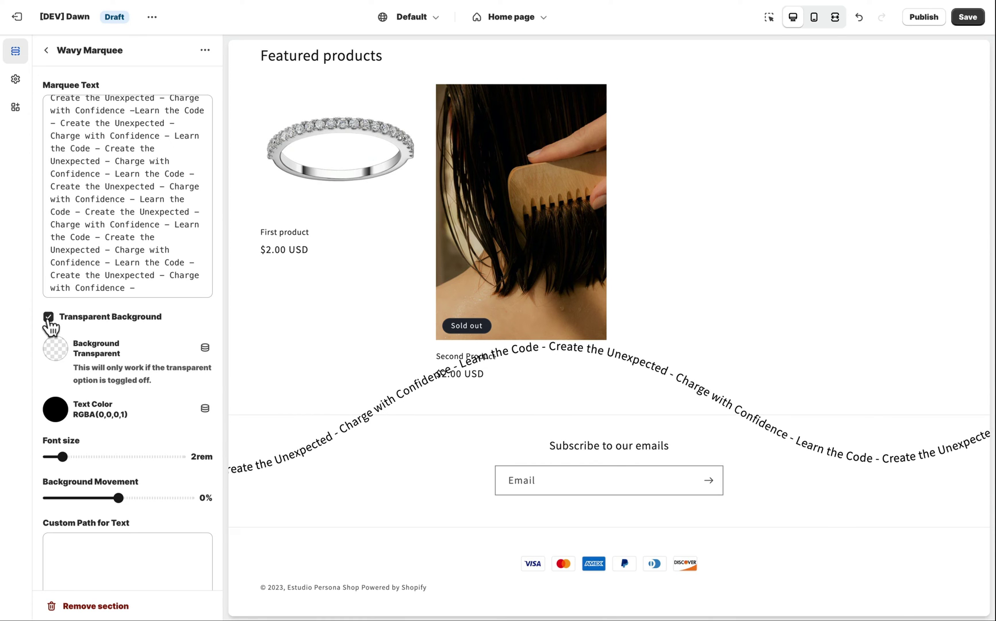
click(48, 319)
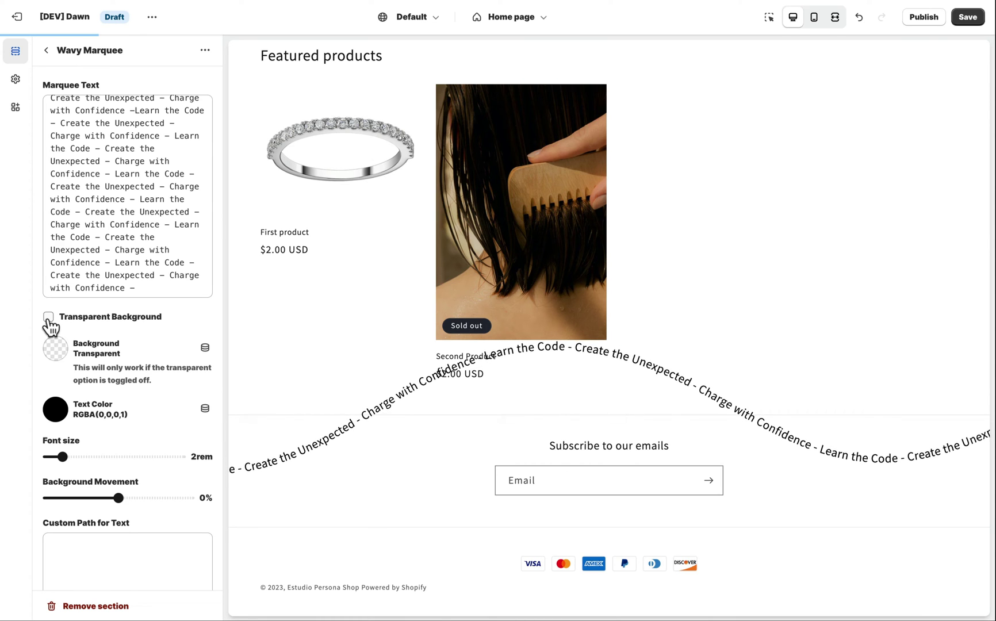
click(56, 350)
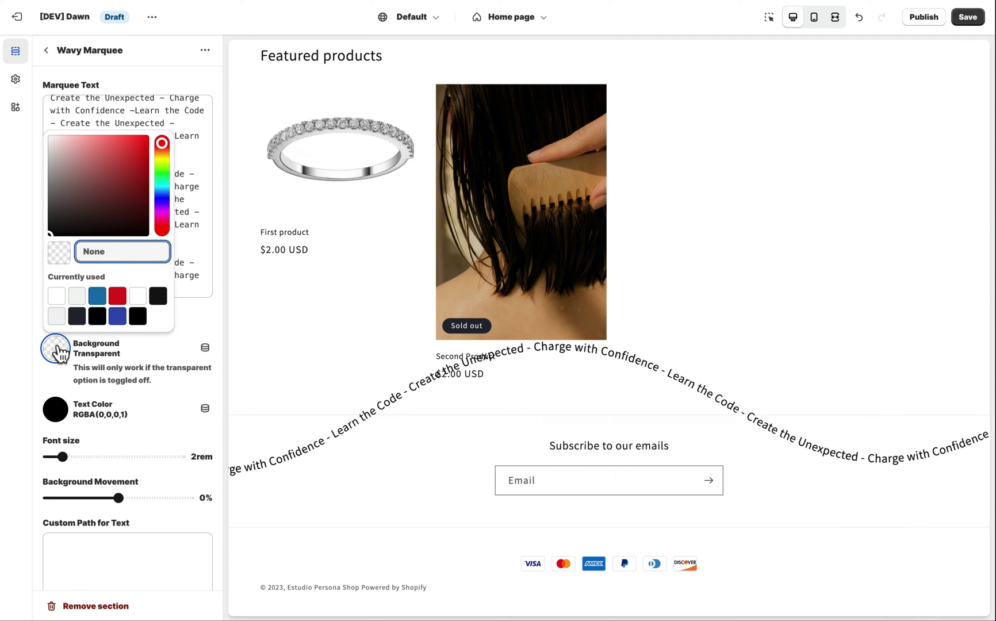
click(162, 164)
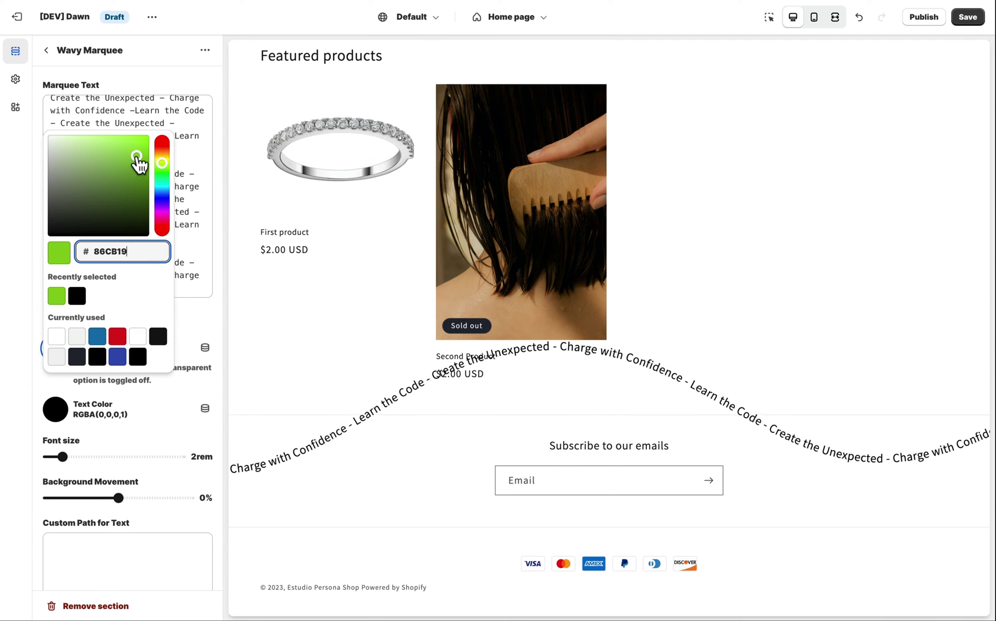
click(137, 150)
click(199, 314)
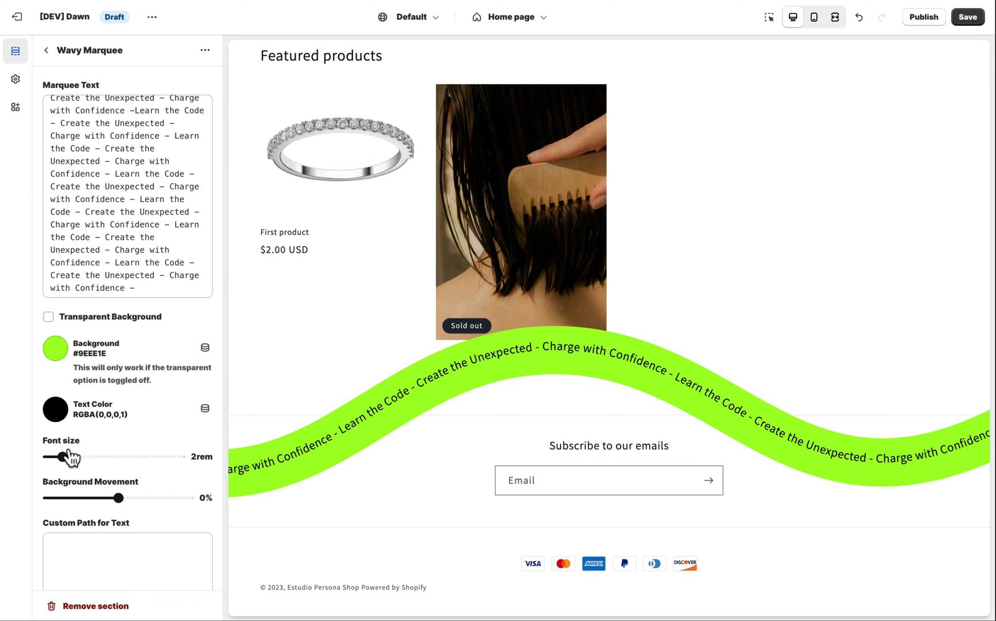
Enlarge the marquee text and set its background movement to -4%
drag(62, 458, 91, 456)
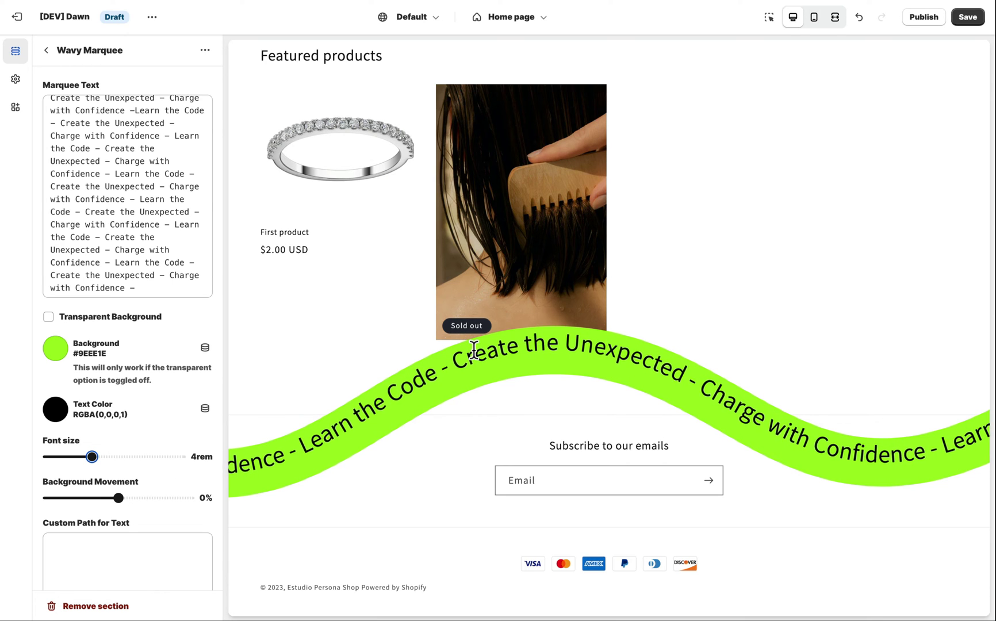
scroll(100, 483, down, 2)
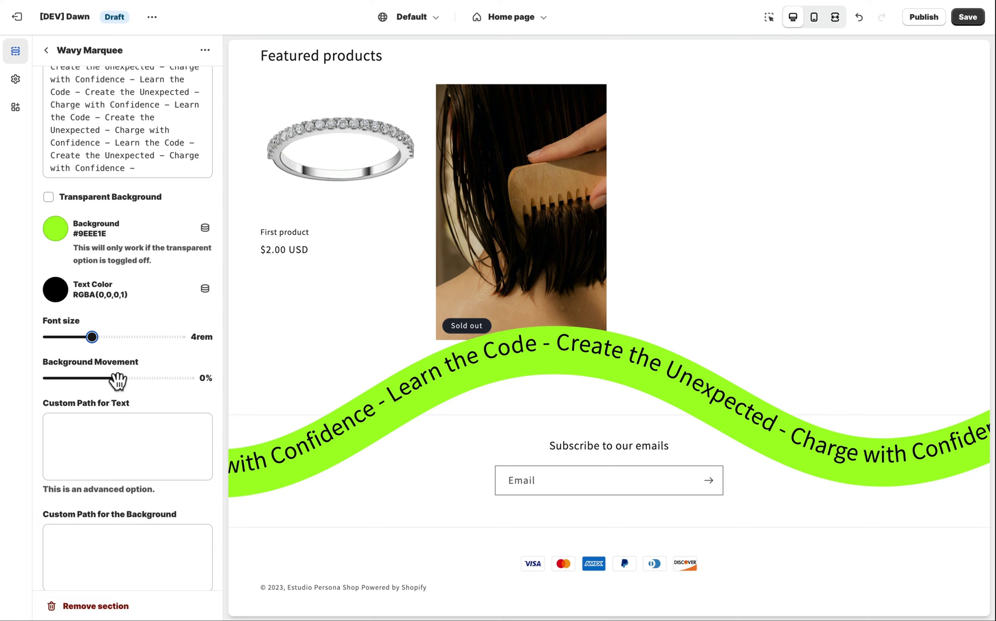
drag(119, 379, 88, 380)
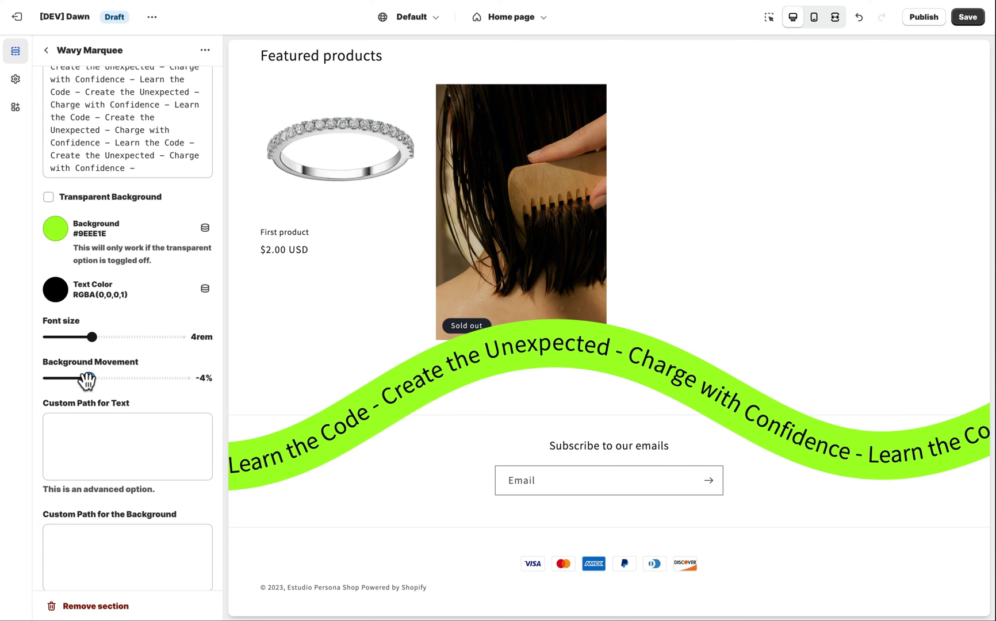
scroll(107, 151, up, 3)
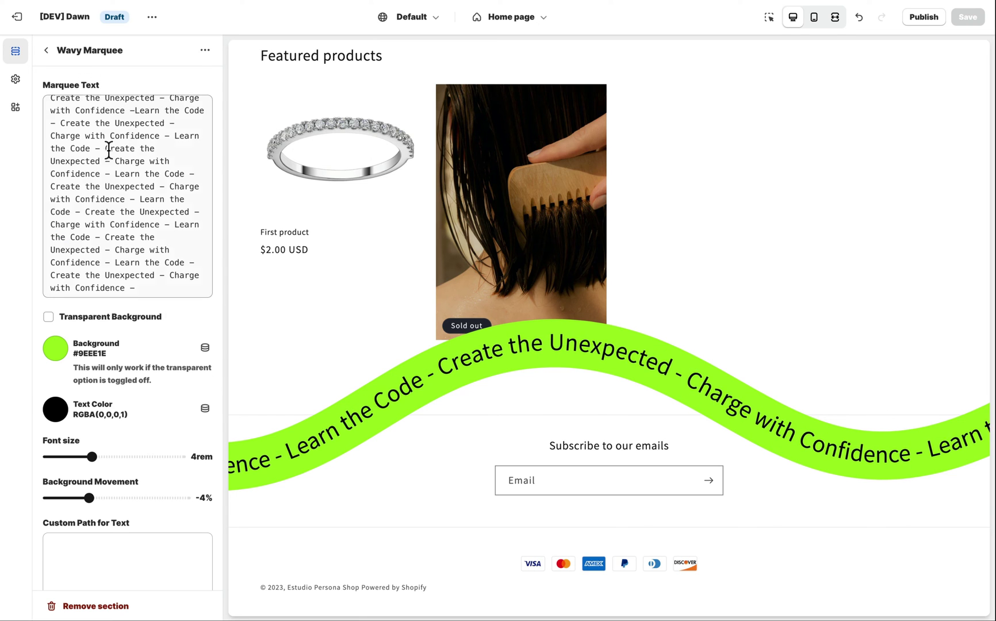
Drag the Wavy Marquee section above Featured collection in the home page section list
click(47, 50)
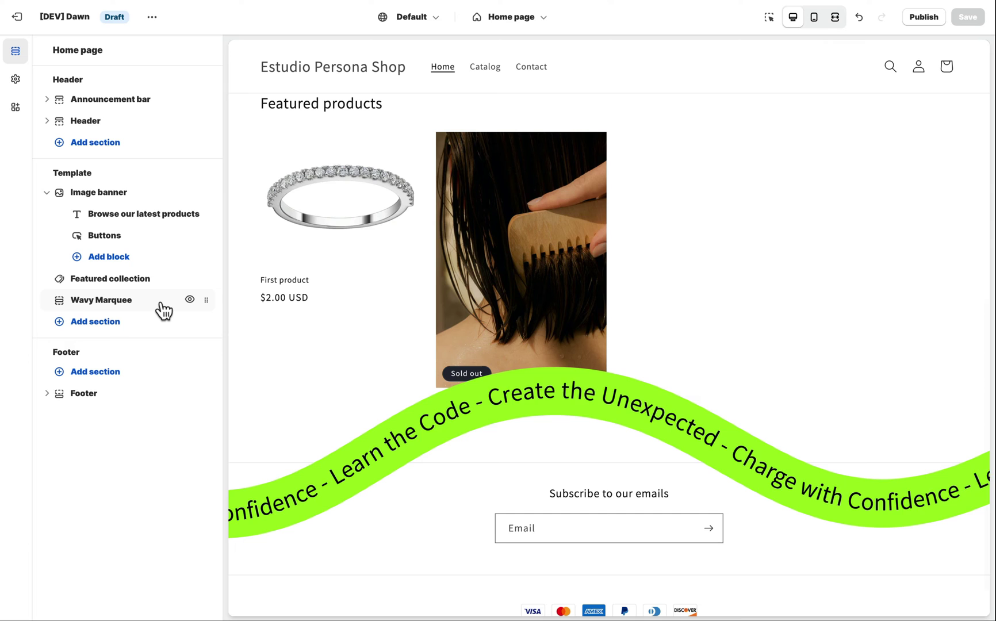
scroll(563, 320, up, 4)
scroll(563, 320, down, 1)
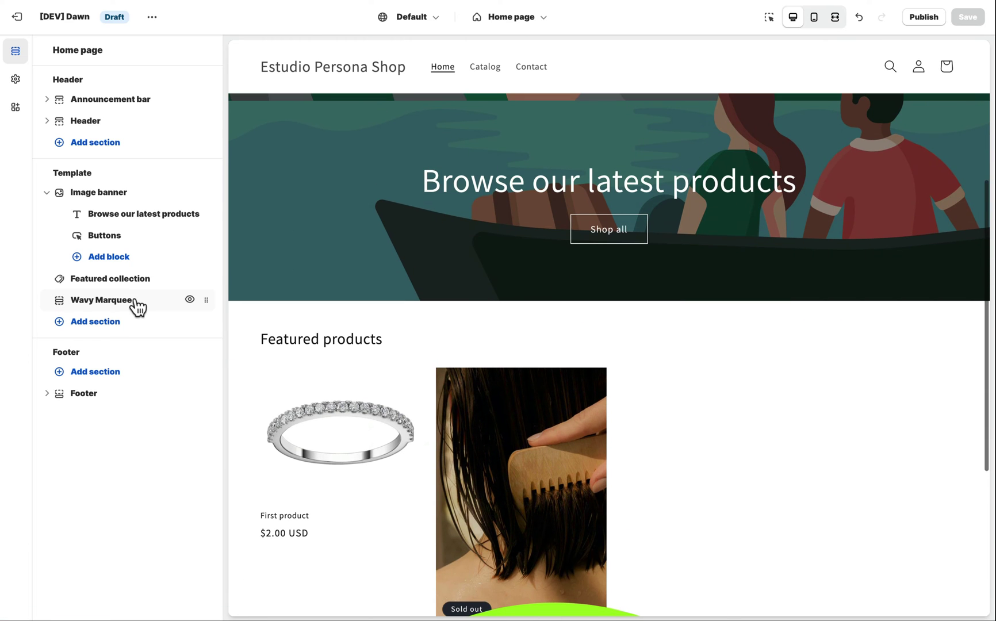
drag(201, 299, 198, 272)
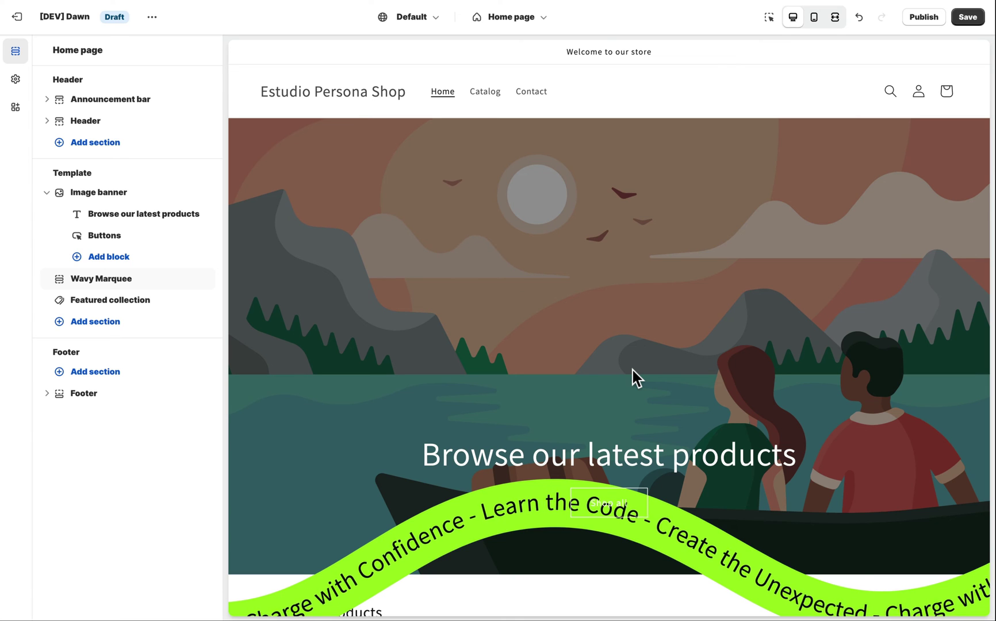
scroll(438, 304, down, 4)
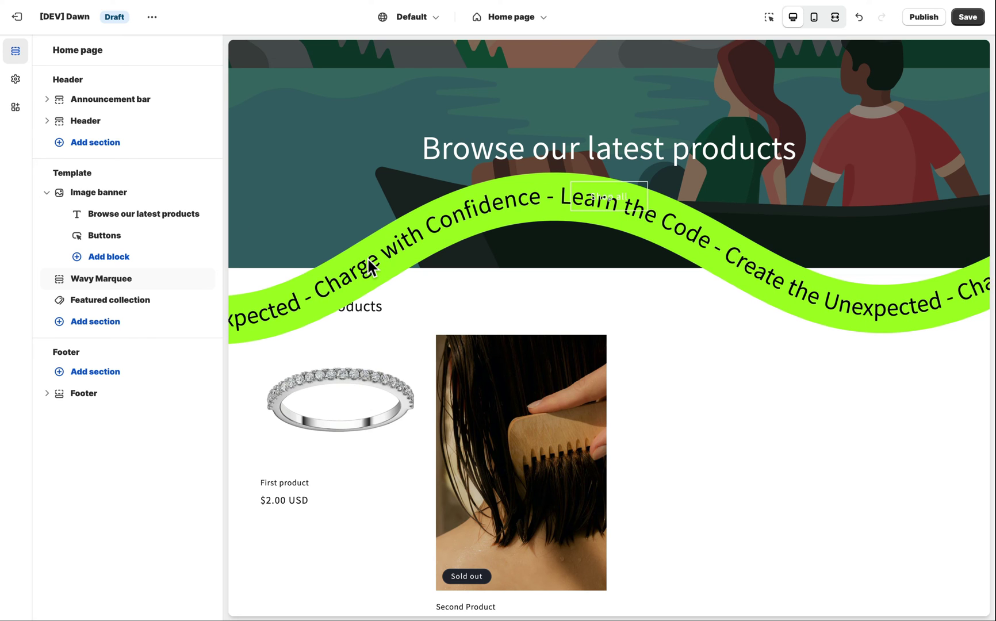
Raise Featured collection's top padding from 44px to 88px
click(151, 301)
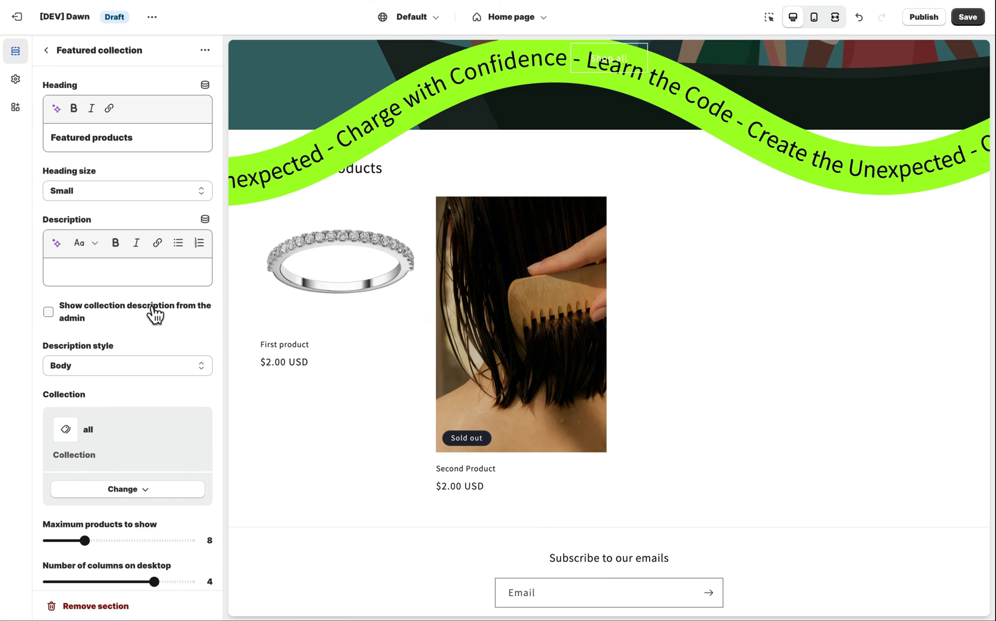
scroll(155, 314, down, 5)
scroll(155, 314, down, 1)
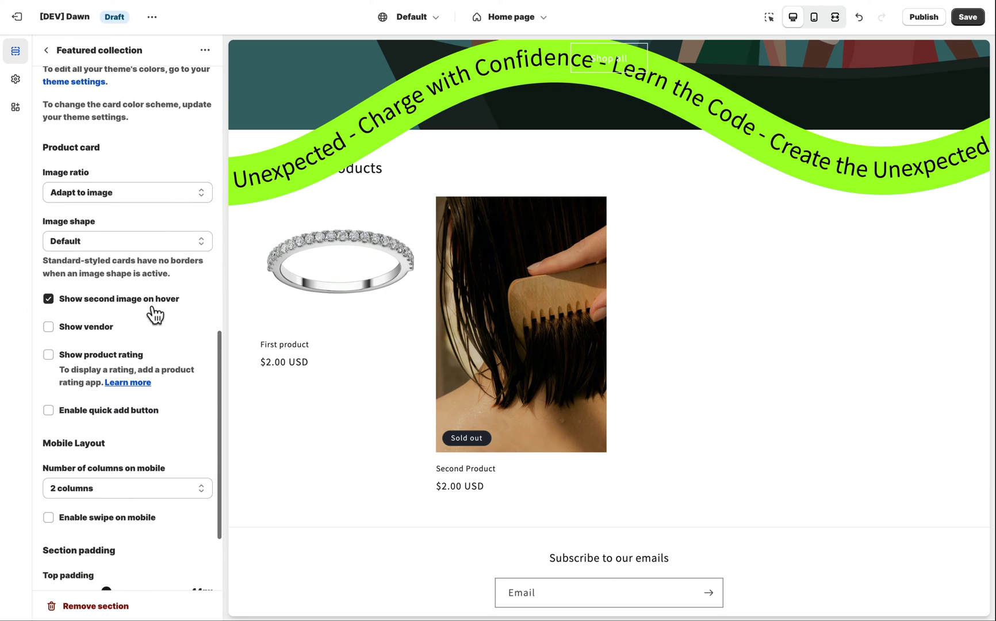
scroll(155, 314, down, 2)
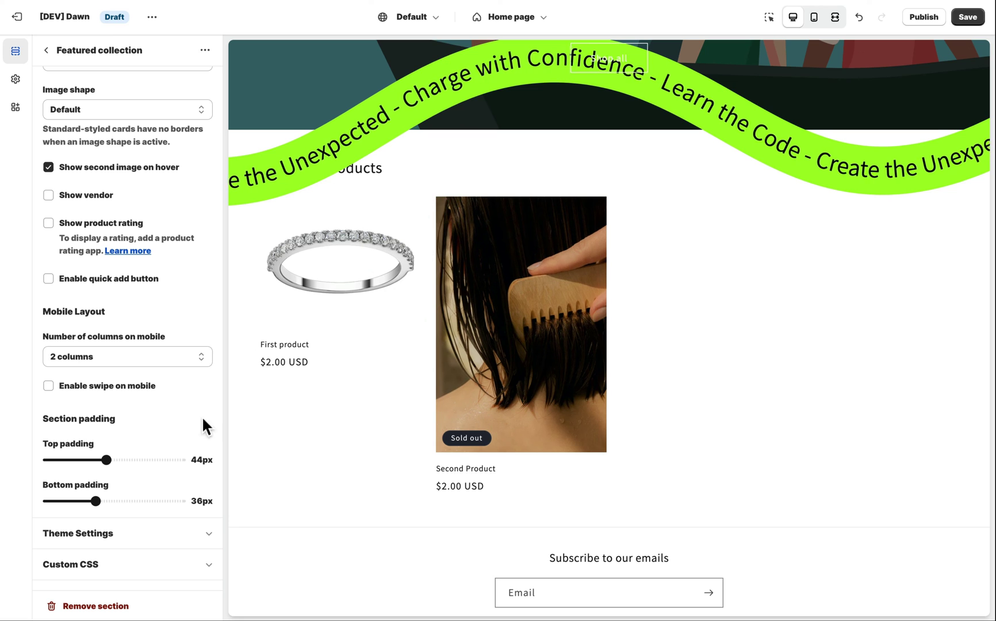
drag(125, 460, 165, 460)
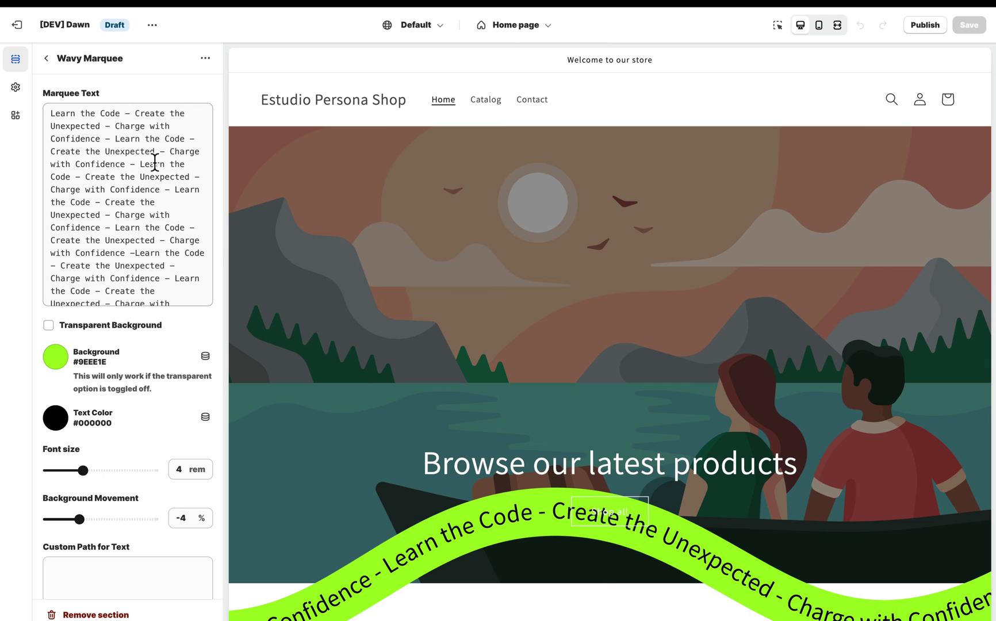
drag(103, 125, 35, 100)
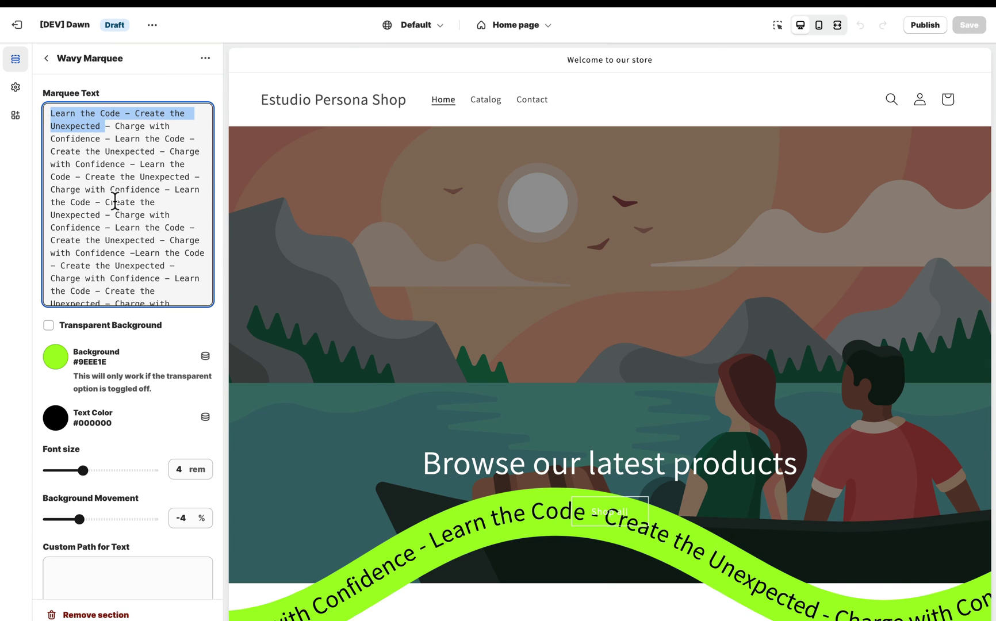
scroll(116, 200, down, 3)
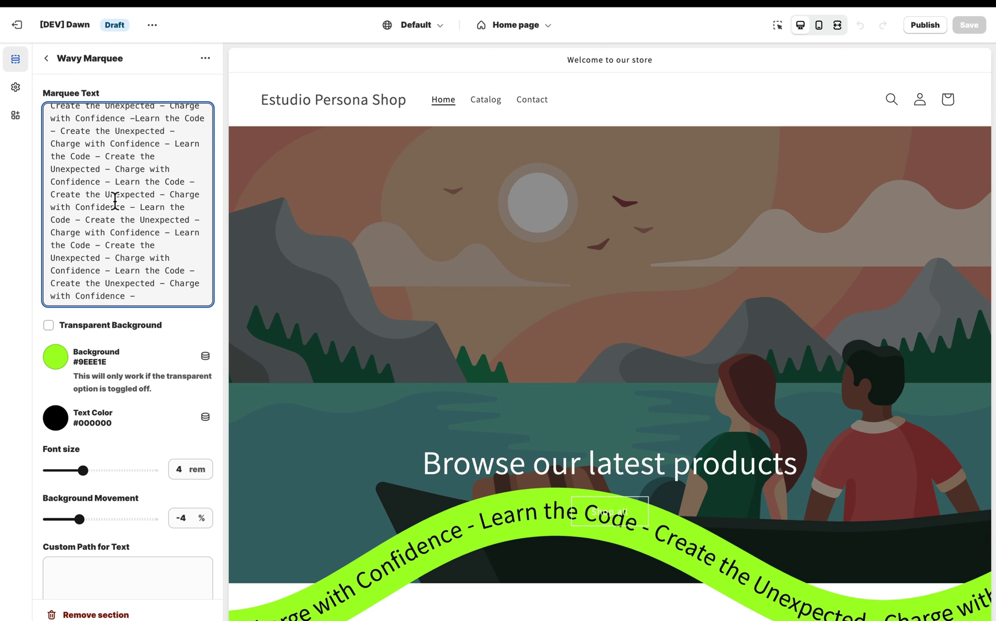
scroll(156, 327, down, 5)
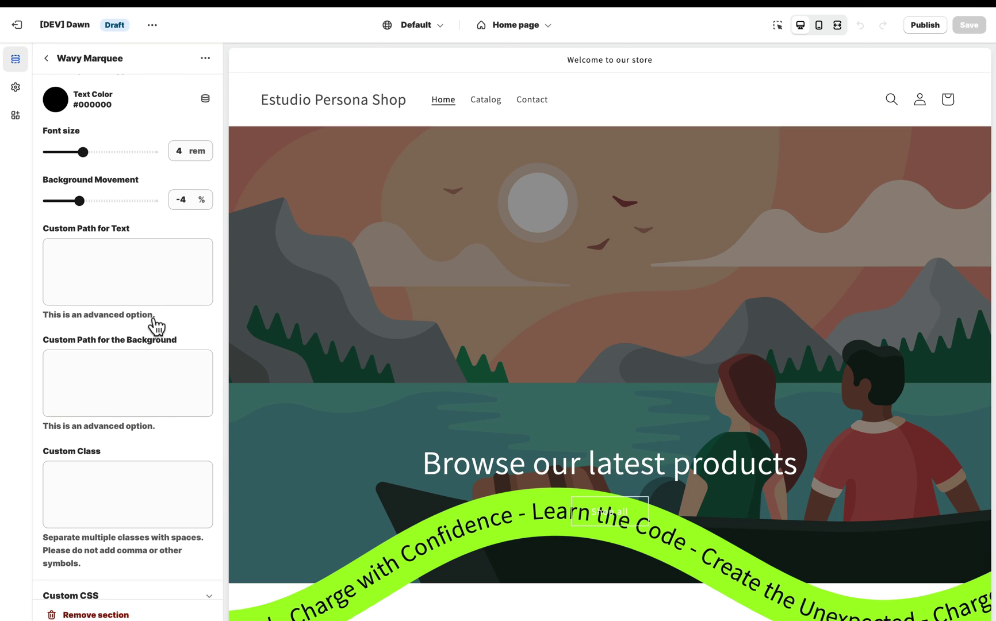
scroll(155, 323, up, 1)
scroll(152, 325, up, 1)
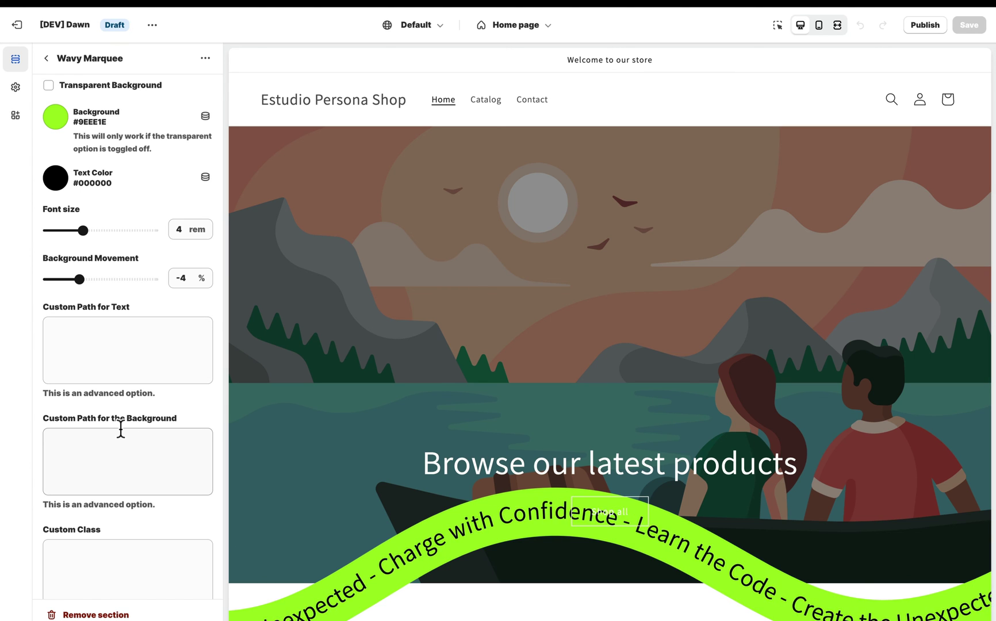
scroll(121, 428, up, 2)
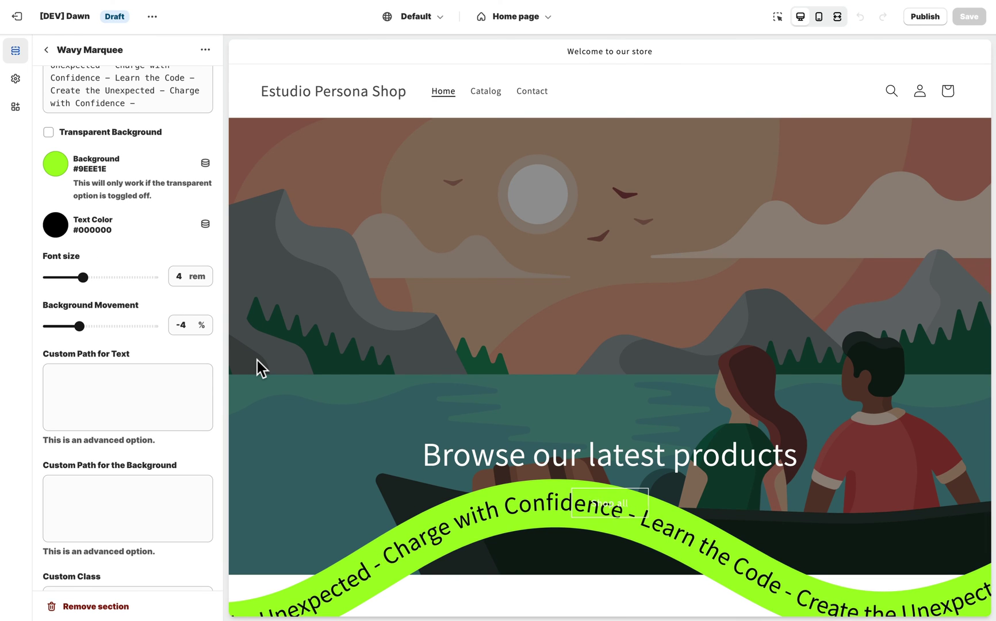
Leave the section settings and exit the theme editor to the Themes page
click(46, 49)
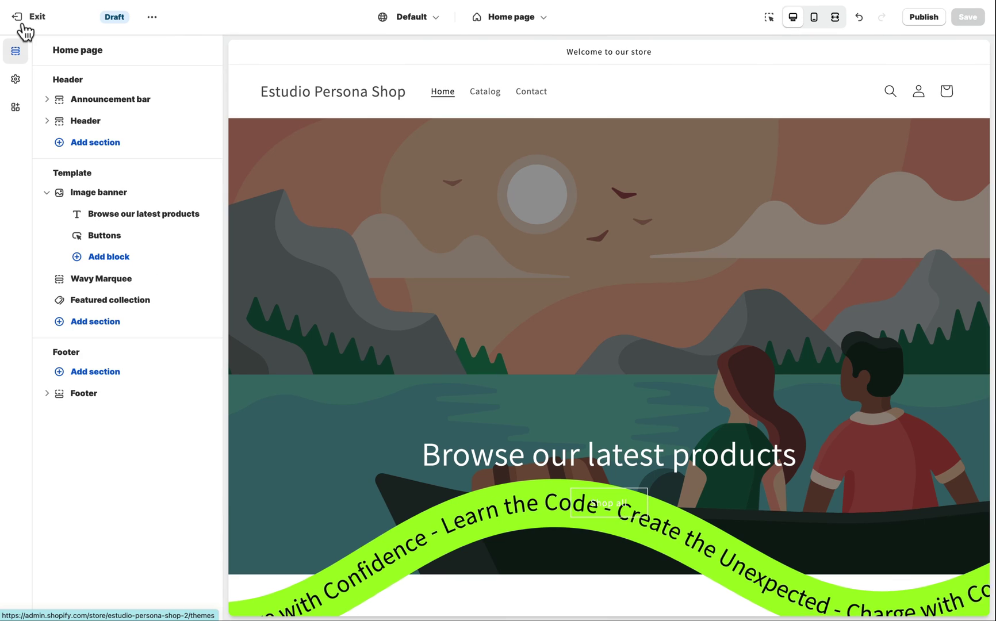
click(24, 24)
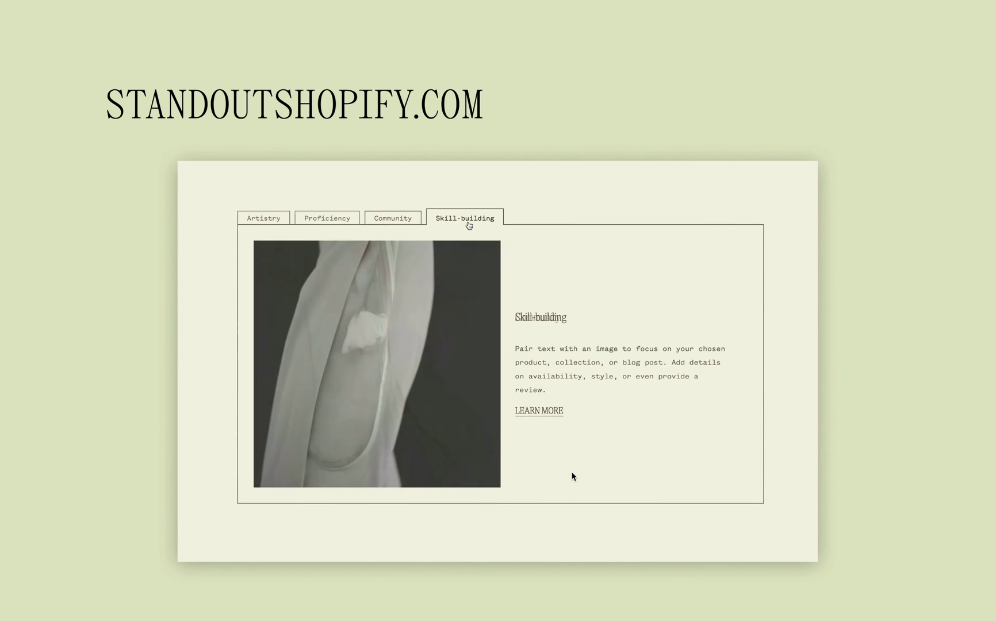
scroll(572, 476, down, 2)
scroll(572, 477, down, 7)
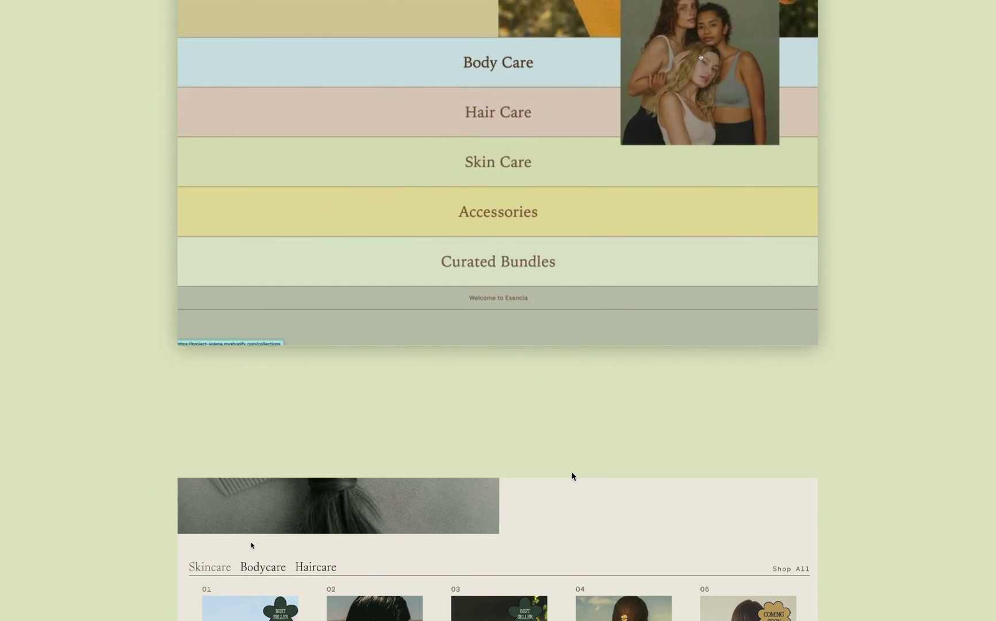
scroll(572, 476, up, 1)
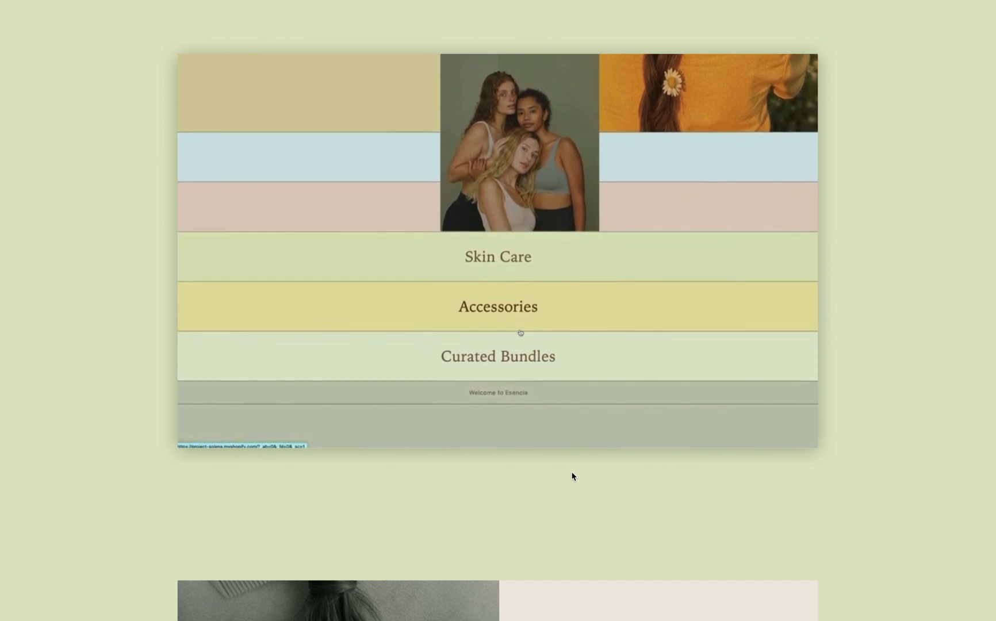
scroll(573, 477, down, 2)
scroll(572, 476, down, 2)
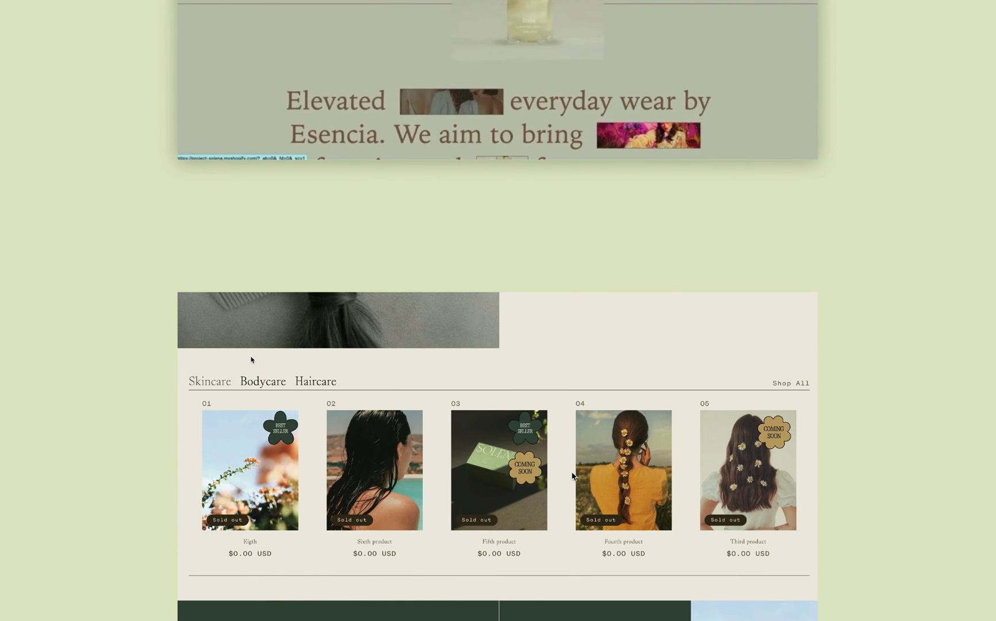
scroll(572, 477, down, 2)
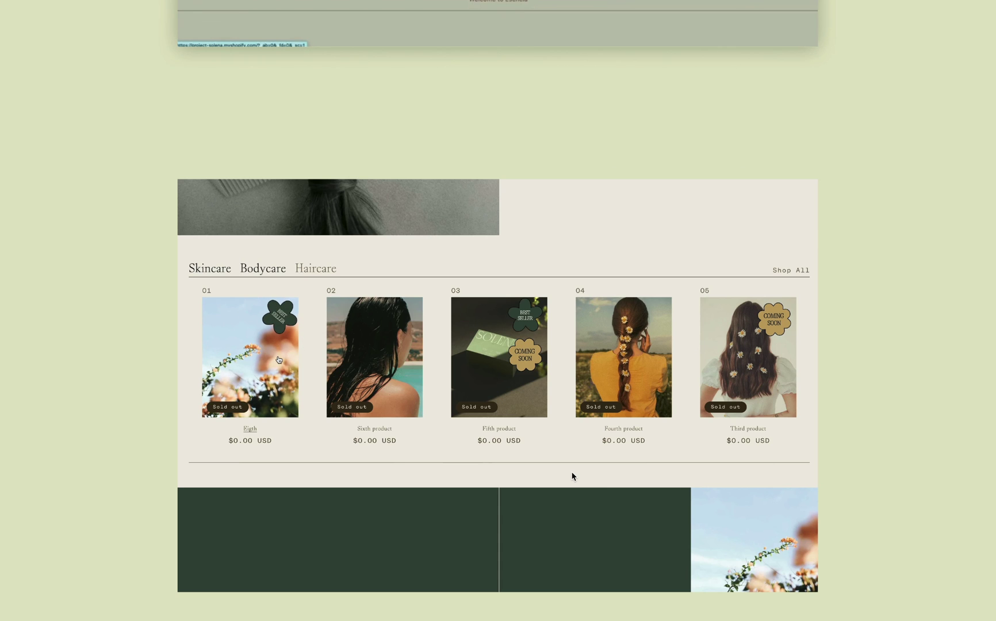
scroll(543, 406, down, 1)
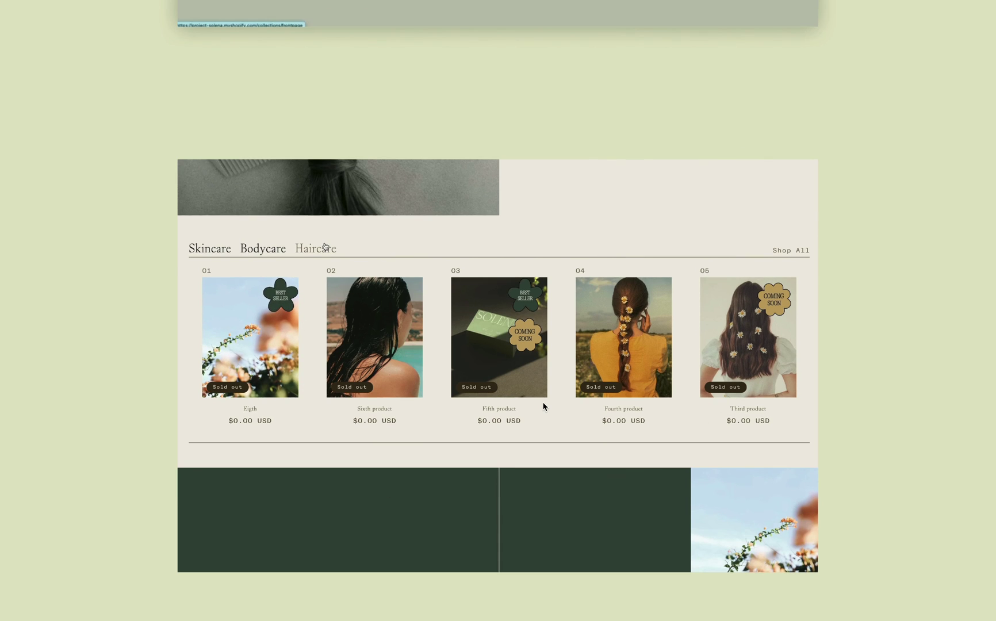